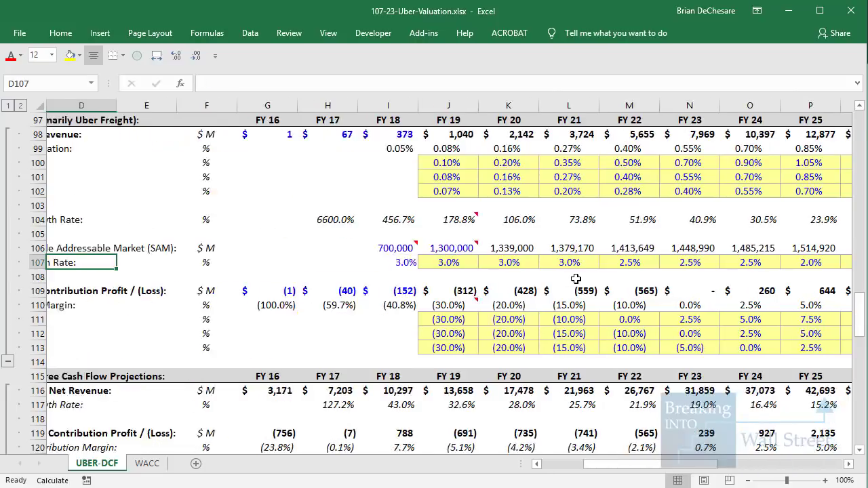
Inspect the formula behind Uber Freight's FY 18 Market Penetration in cell I99.
scroll(574, 258, "up", 2)
left_click(498, 247)
left_click(497, 234)
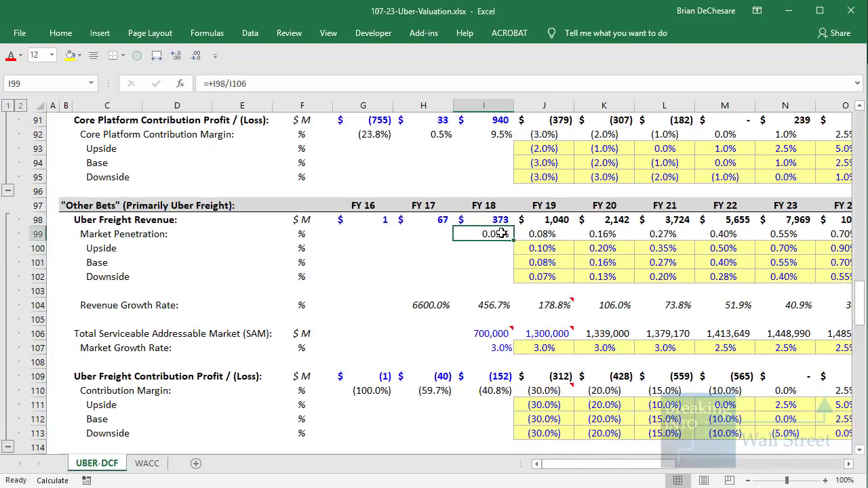
scroll(489, 257, "down", 1)
key("F2")
key("Escape")
Review the Upside, Base and Downside market penetration assumptions for Uber Freight from FY 19 through FY 38.
key("Down")
key("Right")
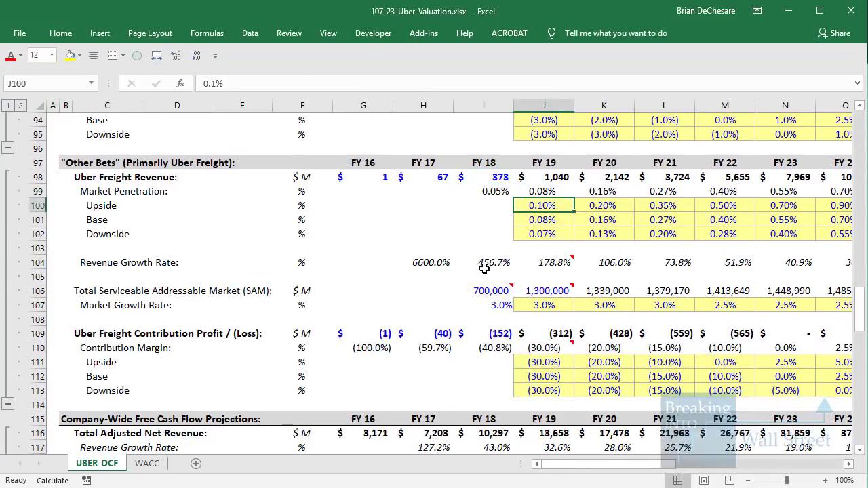
key("shift+Right")
key("shift+Right")
key("shift+Right")
key("shift+Right")
key("shift+Right")
key("shift+Right")
key("shift+Right")
key("shift+Right")
key("shift+Right")
key("shift+Right")
key("shift+Right")
key("shift+Right")
key("shift+Right")
key("shift+Right")
key("shift+Right")
key("shift+Right")
key("shift+Right")
key("shift+Right")
key("shift+Right")
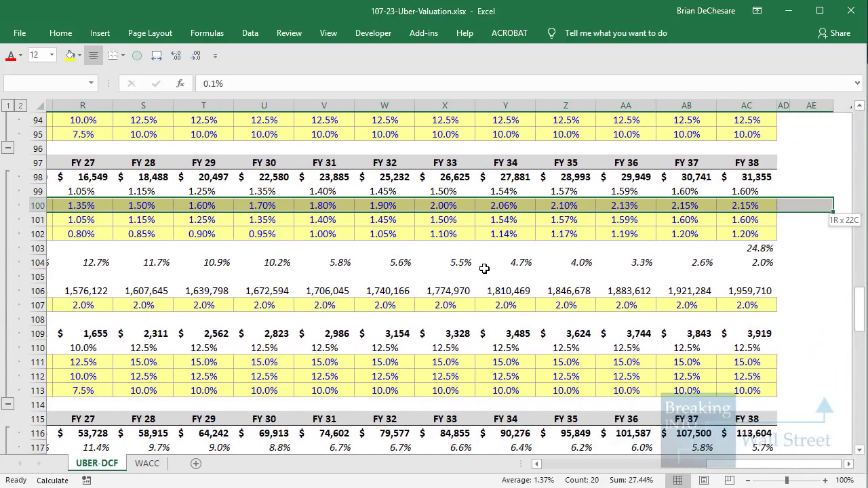
left_click(499, 263)
left_click_drag(711, 188, 782, 251)
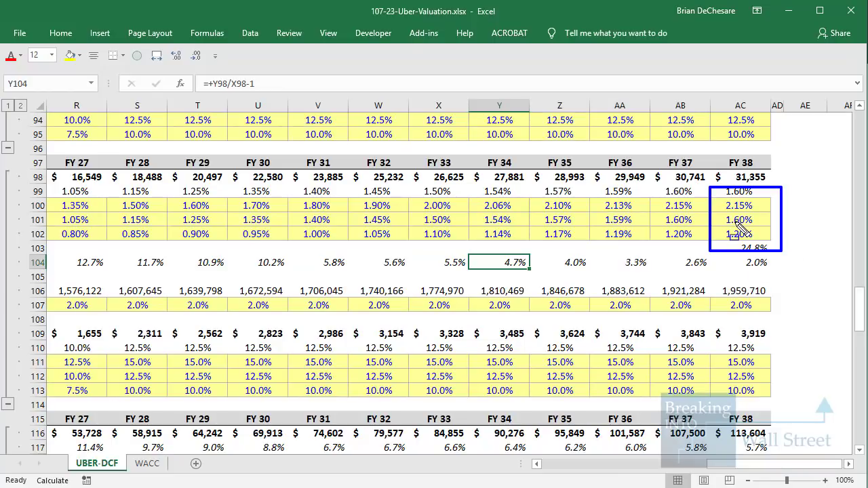
key("Escape")
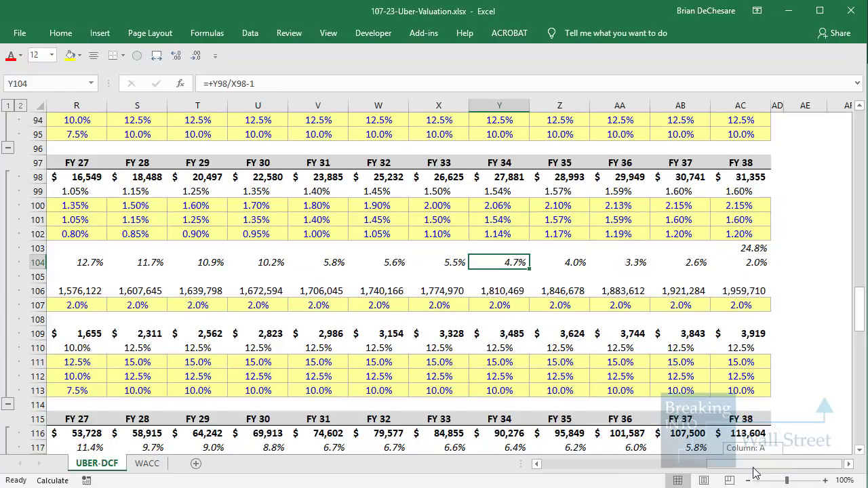
Examine Uber Freight's Contribution Margin scenarios in the final projection years and back at FY 19.
left_click_drag(756, 473, 728, 386)
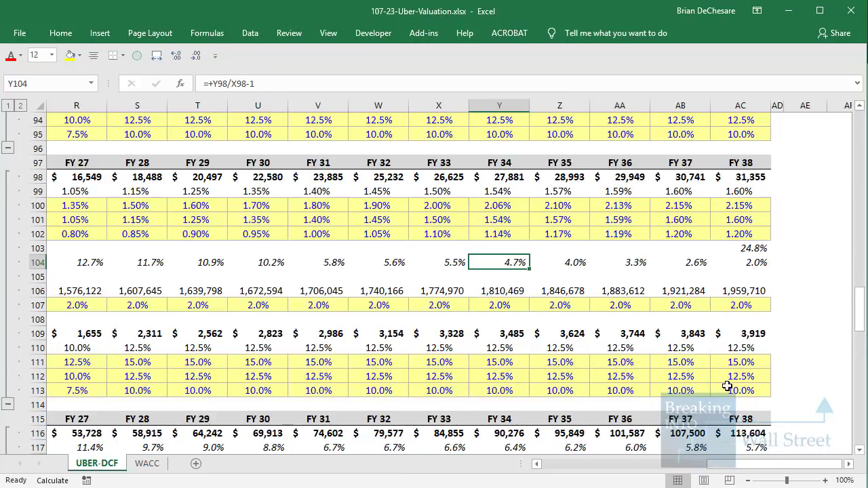
scroll(727, 386, "down", 1)
left_click_drag(711, 298, 781, 372)
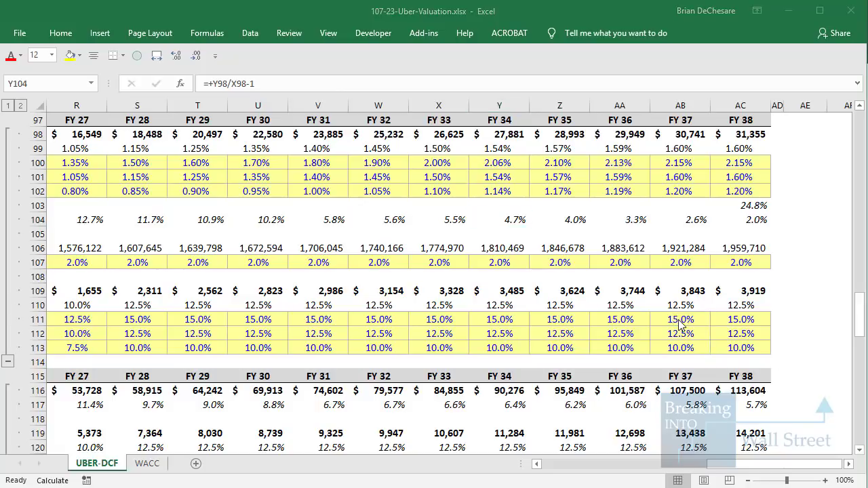
key("F2")
left_click_drag(741, 467, 678, 466)
left_click(441, 320)
key("ctrl+Left")
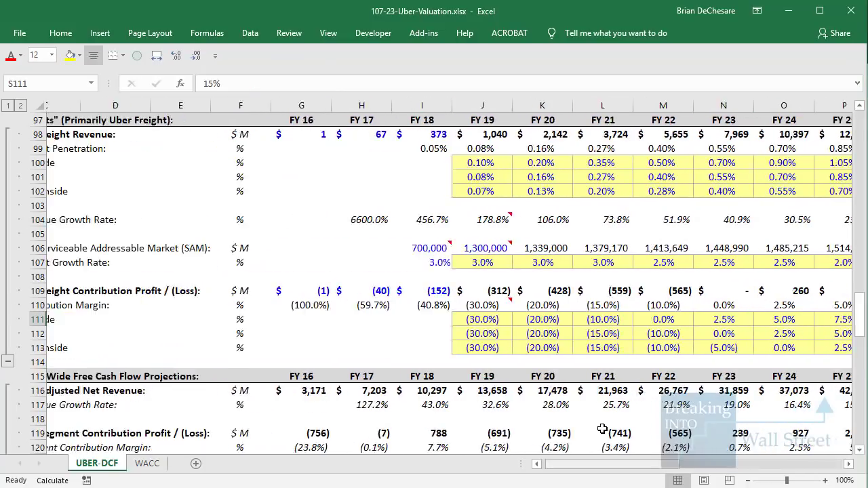
scroll(487, 445, "up", 1)
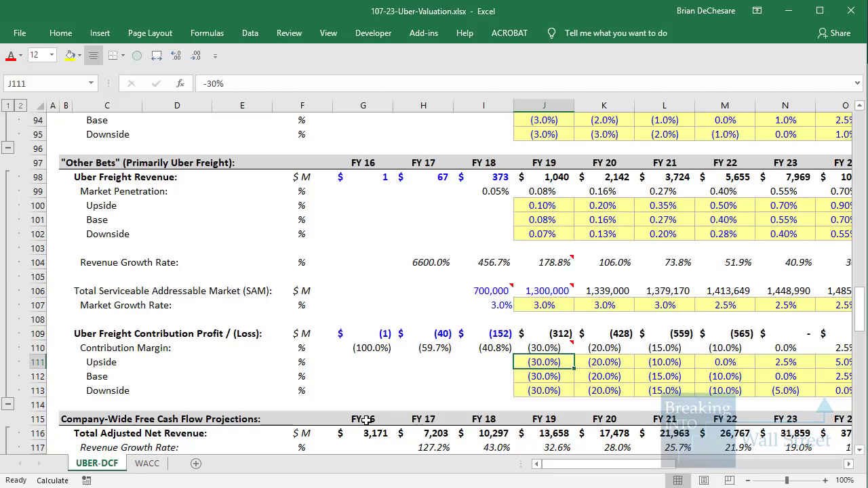
Review the Company-Wide Free Cash Flow Projections from Revenue Growth Rate down to the FY 19 Normalized Operating Margin.
scroll(366, 420, "down", 6)
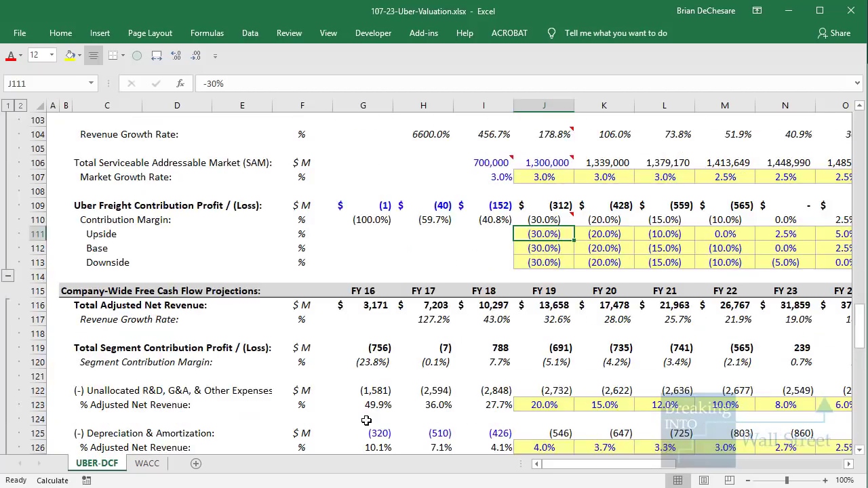
left_click(501, 192)
scroll(328, 226, "down", 1)
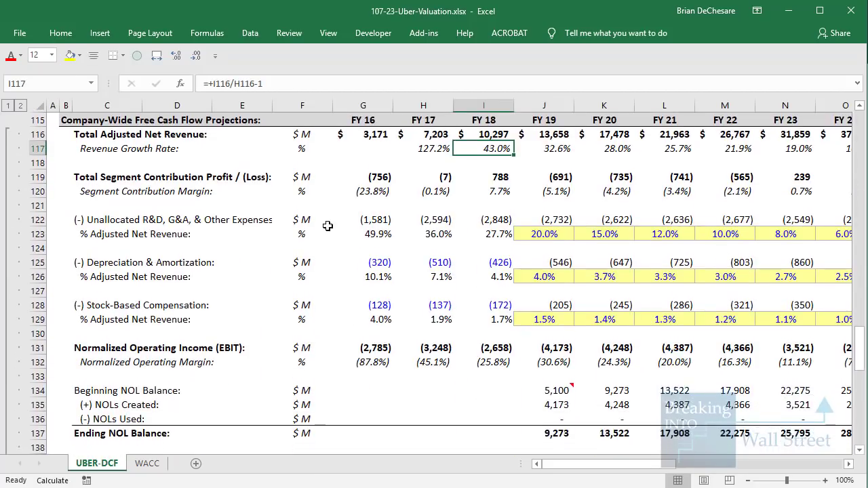
key("Right")
key("Up")
key("Down")
key("Down")
key("Down")
key("Down")
key("Down")
key("Down")
key("Down")
key("Down")
key("Down")
key("Down")
key("Down")
key("Down")
key("Down")
key("Down")
key("Down")
key("Down")
key("Down")
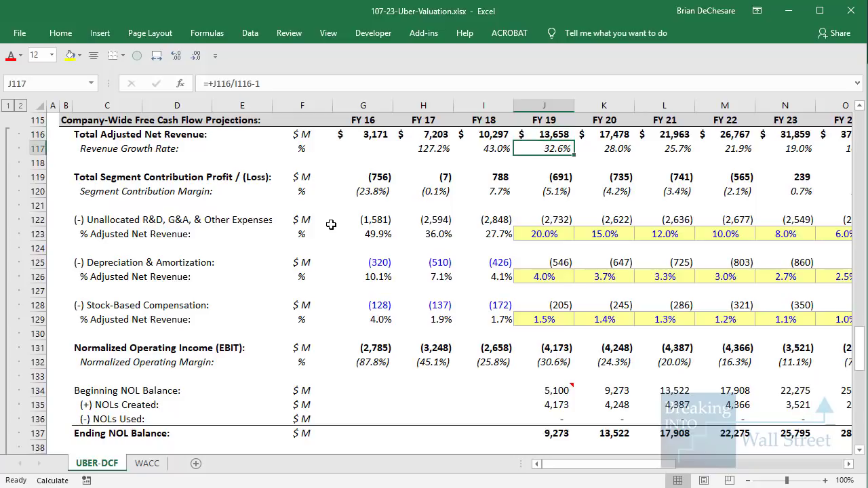
key("Up")
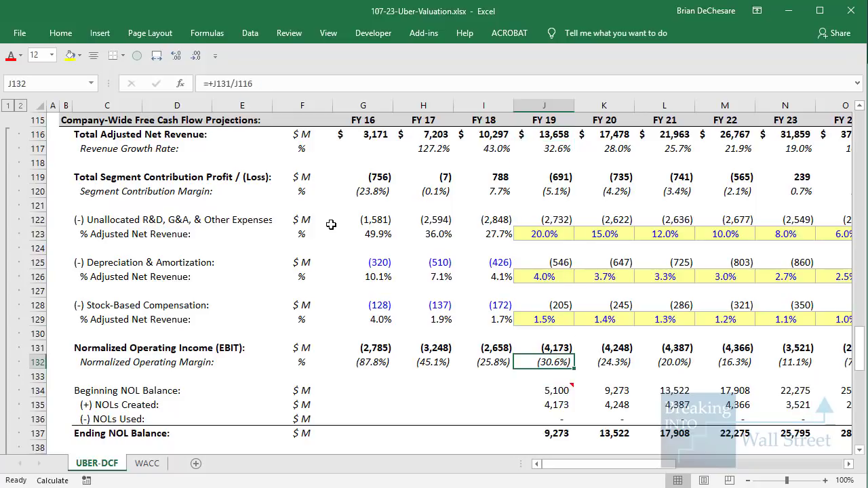
scroll(332, 231, "down", 1)
scroll(435, 321, "up", 1)
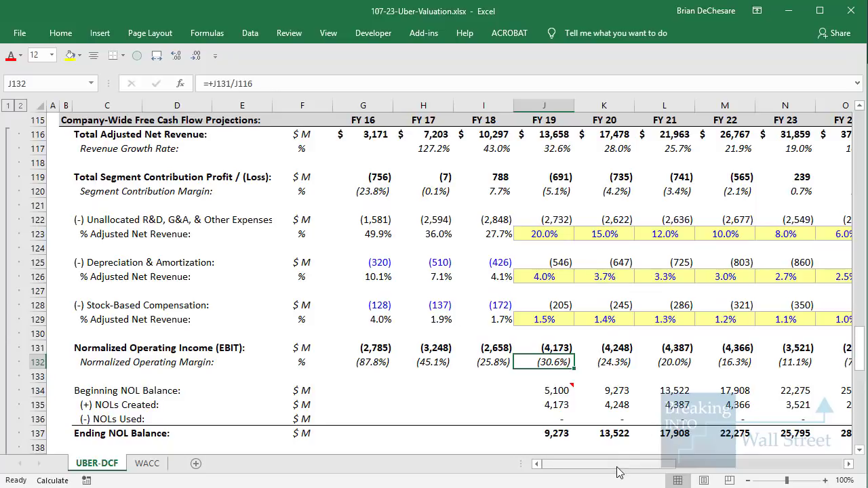
Examine the FY 38 Total Adjusted Net Revenue with its growth rate and the FY 38 Normalized Operating Income with its margin.
left_click_drag(621, 465, 811, 469)
left_click_drag(778, 123, 833, 158)
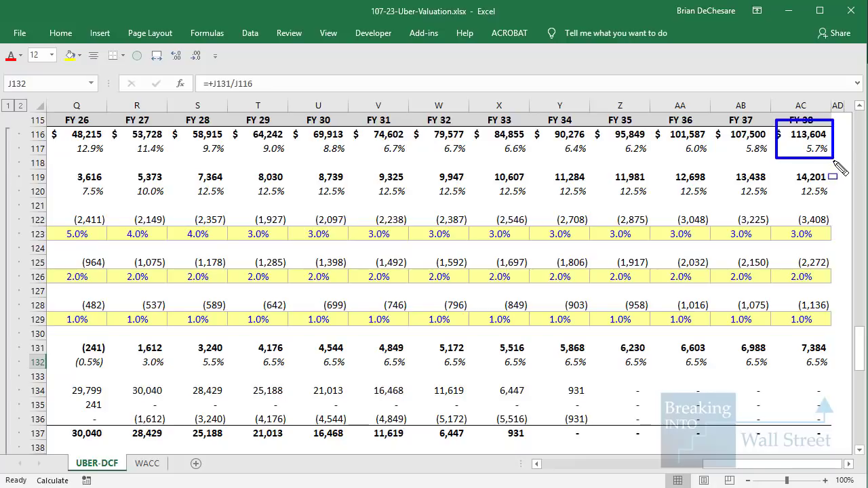
mouse_move(787, 331)
left_mouse_down()
mouse_move(823, 370)
mouse_move(844, 374)
left_mouse_up()
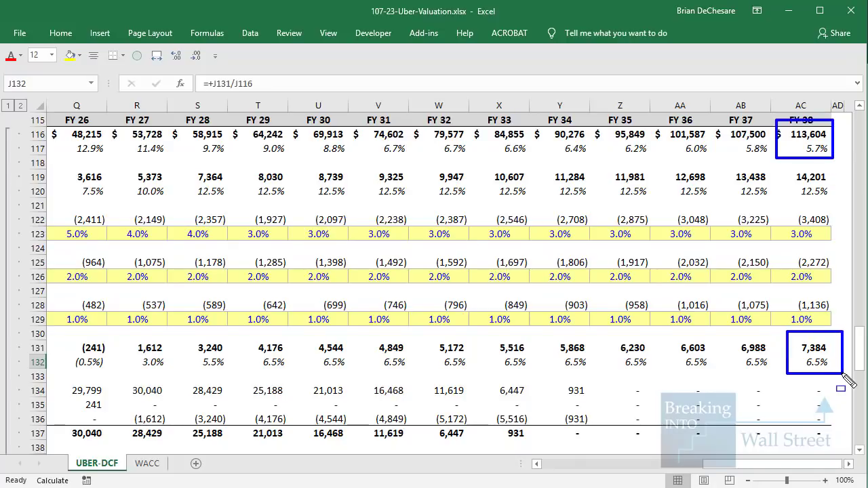
key("Escape")
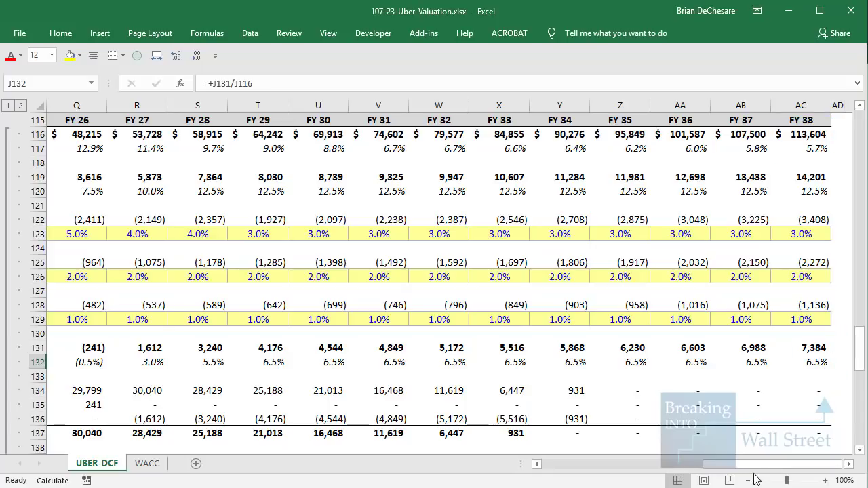
Examine Unallocated R&D, G&A, & Other Expenses as a percentage of Adjusted Net Revenue for FY 16 to FY 18.
left_click_drag(757, 464, 597, 464)
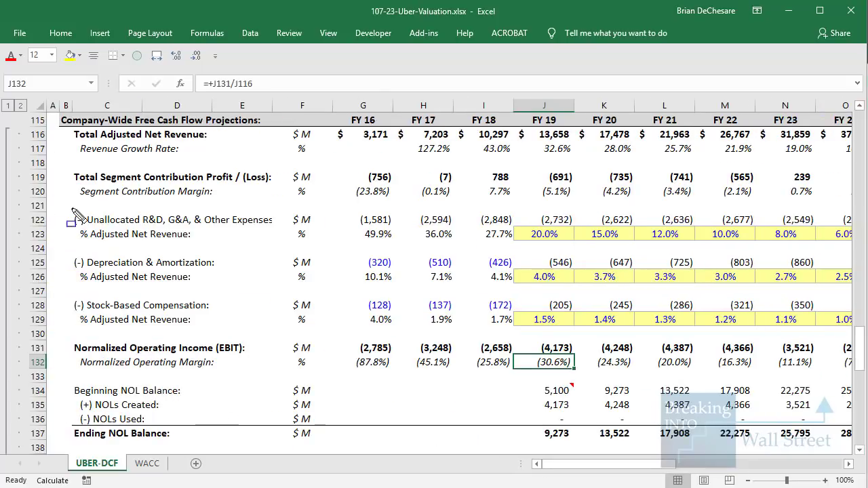
mouse_move(70, 205)
left_mouse_down()
mouse_move(276, 251)
mouse_move(318, 251)
left_mouse_up()
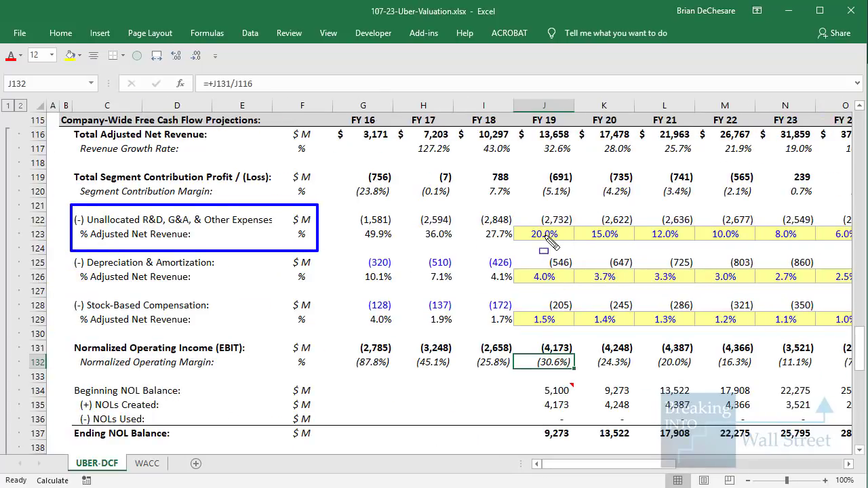
key("Escape")
left_click(504, 235)
key("Left")
key("Left")
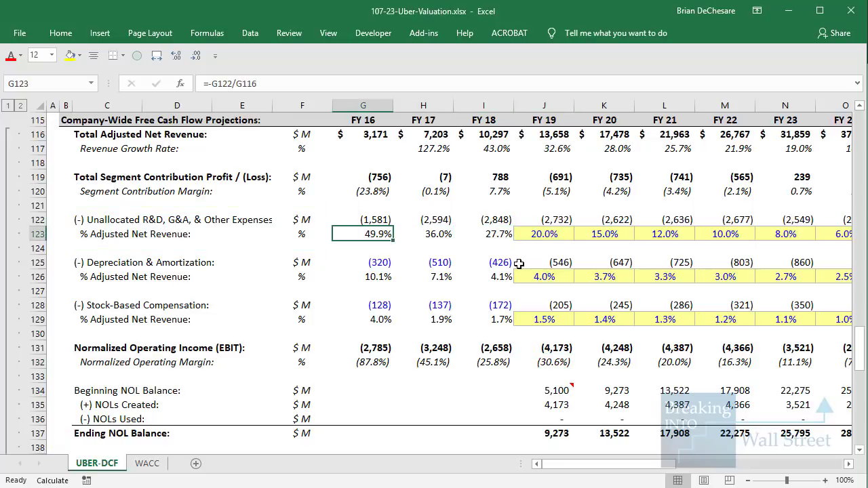
key("shift+Right")
key("shift+Right")
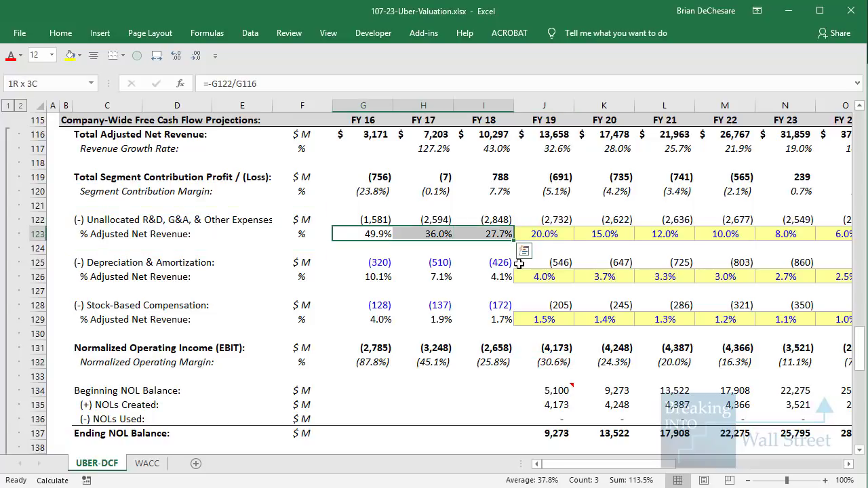
Follow the unallocated expense percentages through FY 38, and select rows 122 and 123 from column C to AC.
key("Right")
key("Right")
key("Right")
key("Right")
key("Right")
key("Right")
key("Right")
key("Right")
key("Right")
key("Right")
key("Right")
key("Right")
key("Right")
key("Right")
key("Right")
key("Right")
key("Right")
key("Right")
key("Right")
key("Right")
key("Right")
key("Right")
key("Right")
key("Right")
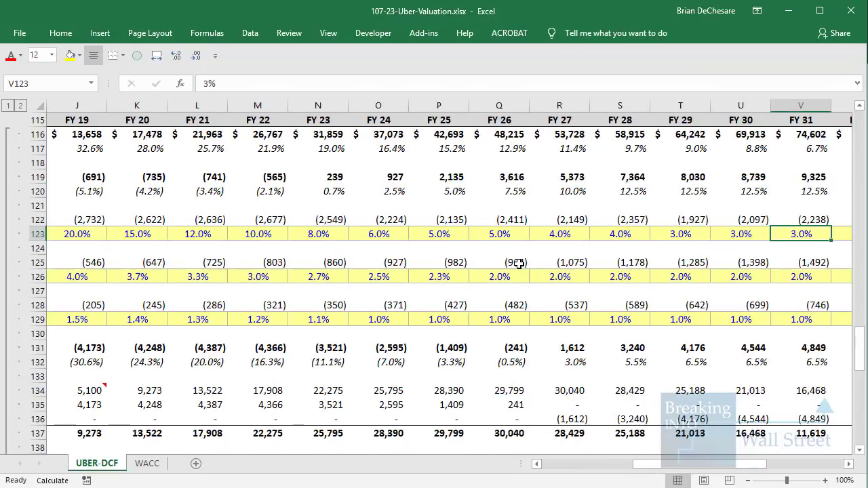
key("Left")
key("Left")
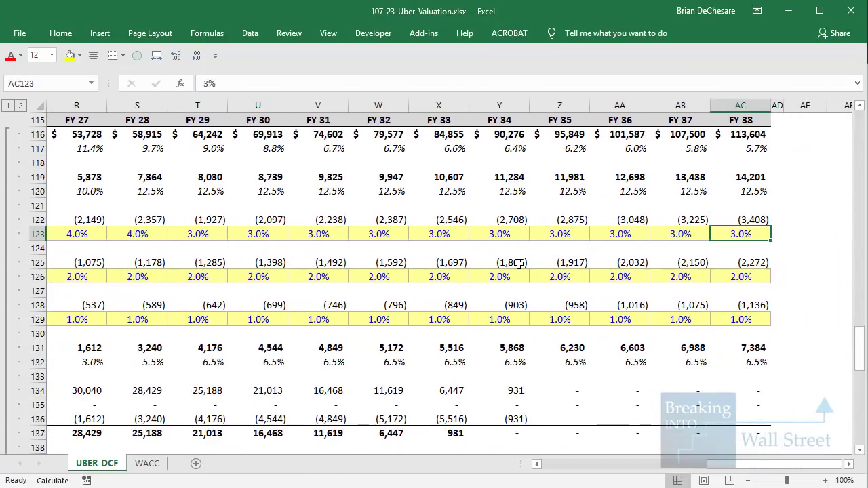
key("shift+Home")
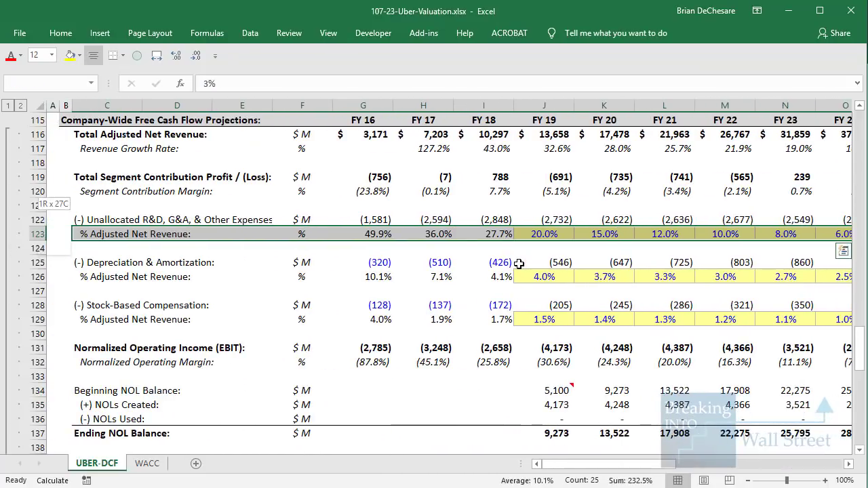
key("shift+Up")
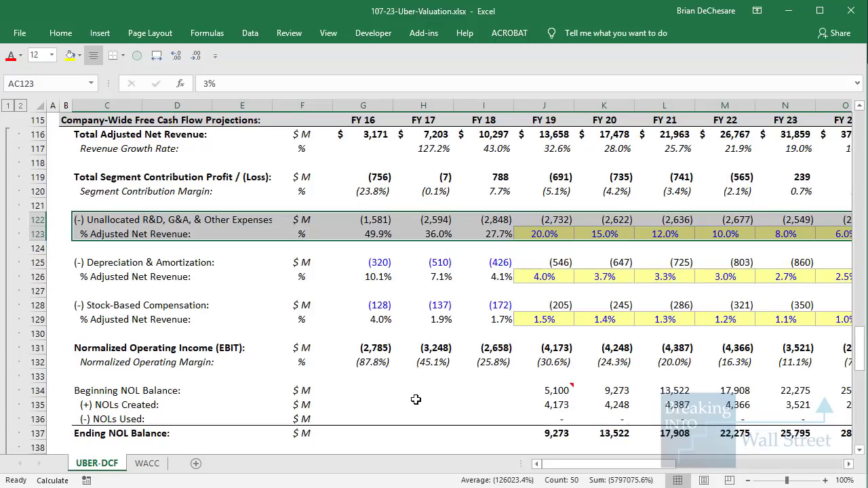
Go to the FY 19 Beginning NOL Balance in the NOL schedule.
scroll(545, 256, "down", 5)
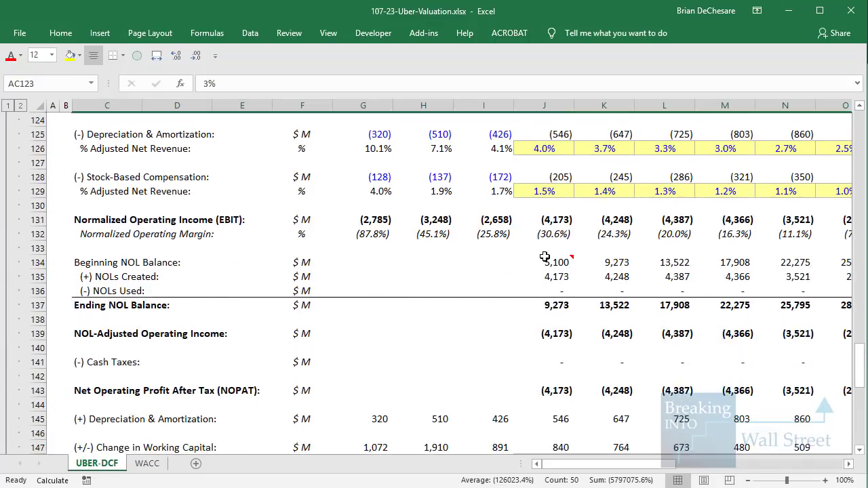
left_click(546, 261)
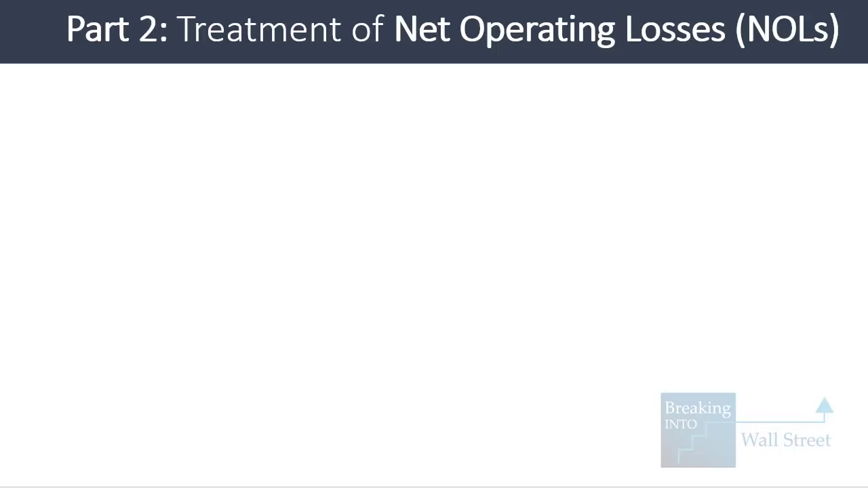
key("Right")
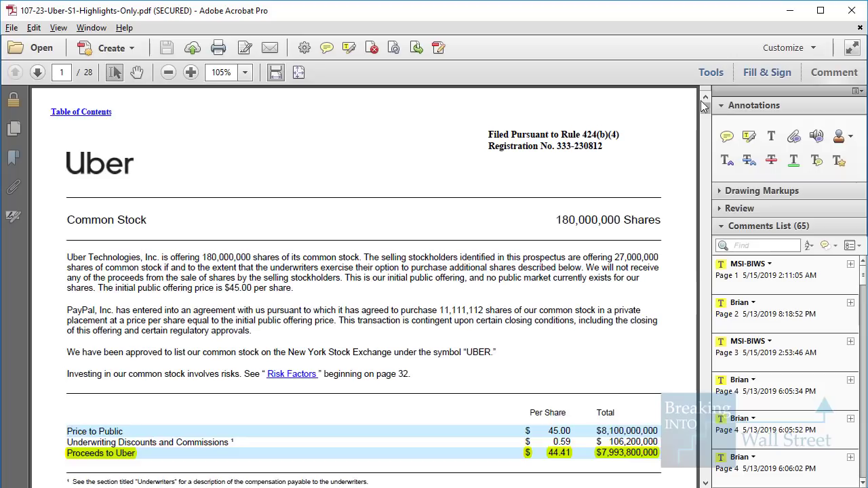
In the Uber S-1 highlights PDF in Adobe Acrobat, read the highlighted paragraph on federal, state and foreign NOL carryforwards on page 28.
left_click_drag(704, 107, 706, 475)
scroll(368, 310, "up", 10)
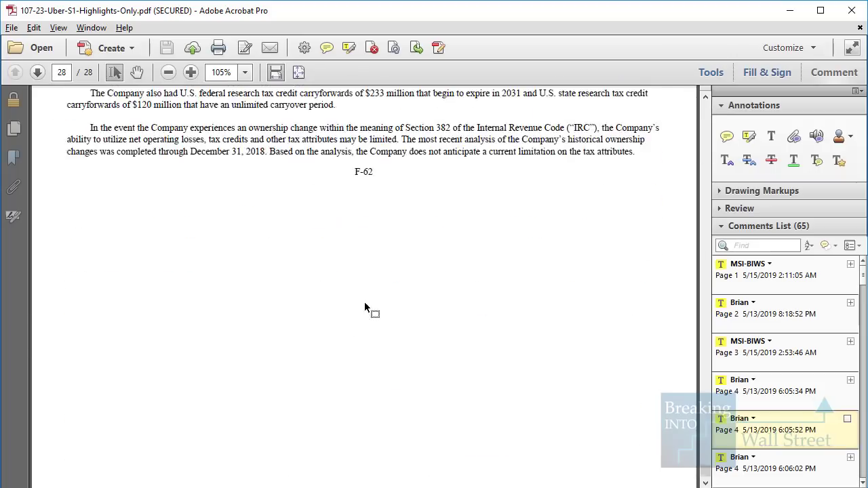
scroll(166, 316, "down", 2)
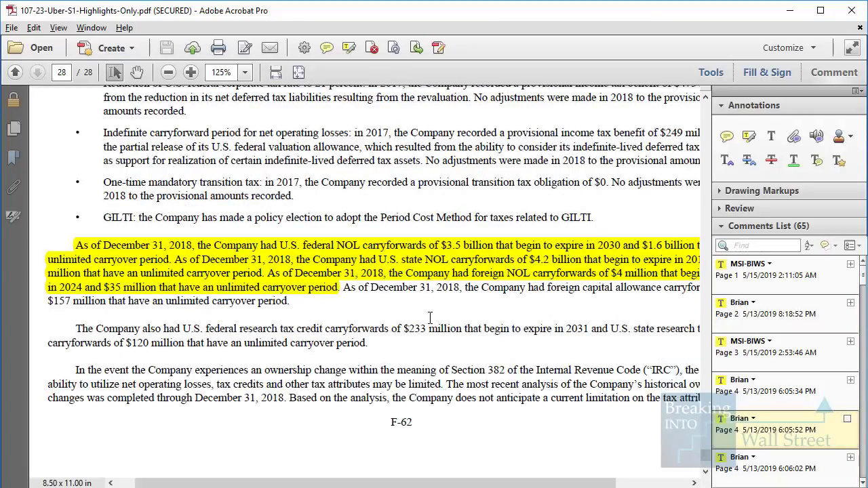
scroll(397, 314, "up", 1)
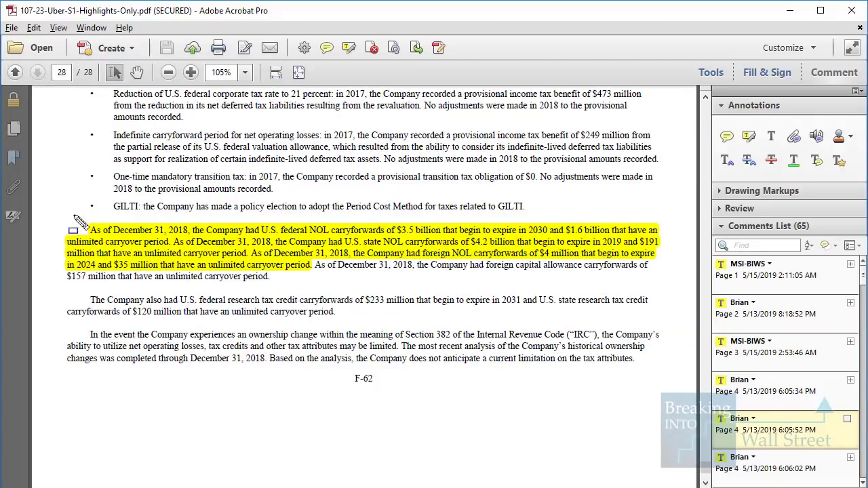
left_click_drag(73, 217, 679, 282)
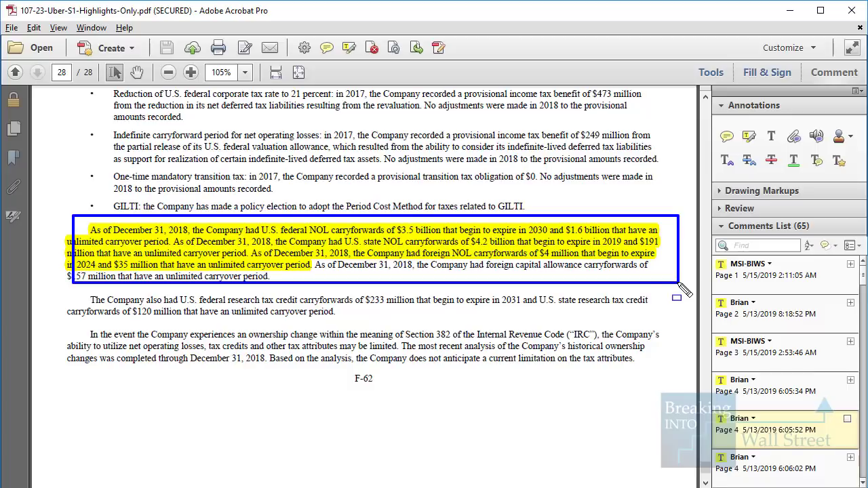
Examine the highlighted net operating loss carryforwards figures in the deferred tax assets table on page 27, enlarged to 150%.
scroll(650, 301, "up", 15)
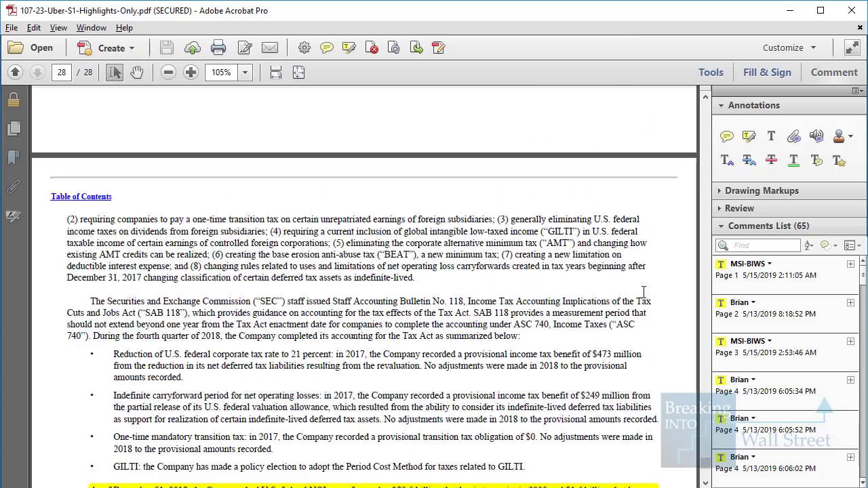
scroll(417, 292, "up", 2)
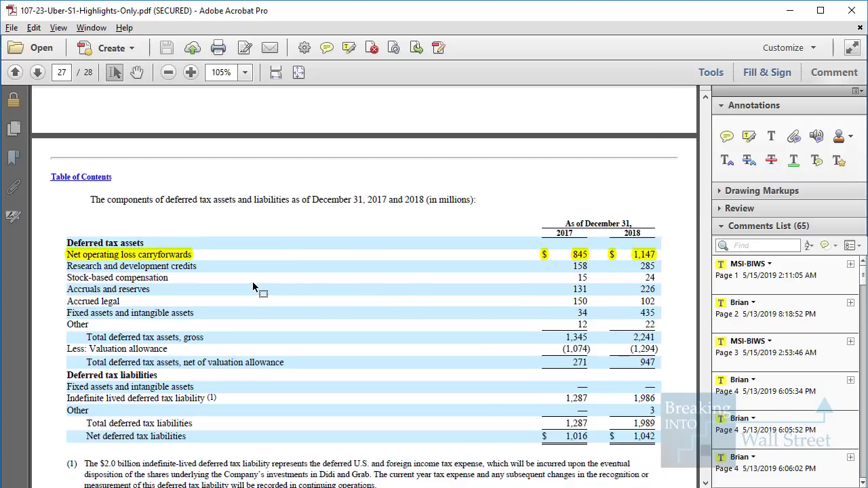
scroll(253, 291, "up", 1)
left_click_drag(271, 483, 329, 483)
left_click_drag(590, 232, 662, 280)
scroll(661, 268, "up", 1)
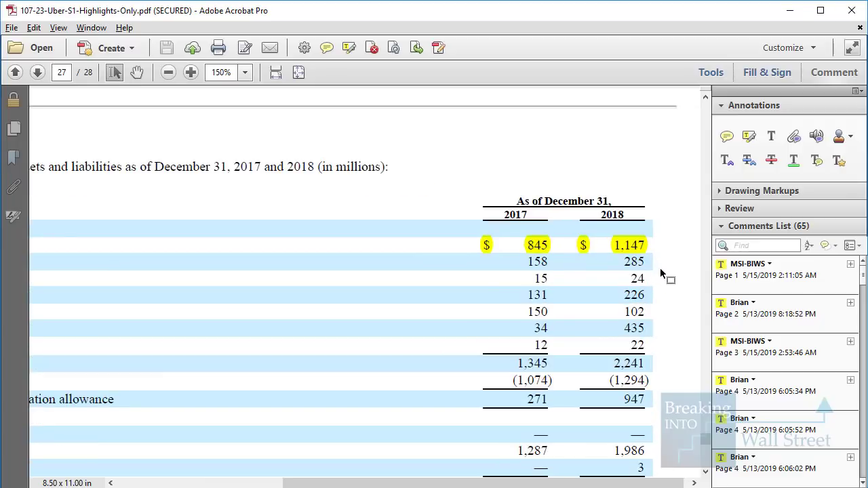
Mark the 2018 net operating loss carryforwards figure in the deferred tax assets table with a rectangle.
left_click_drag(567, 231, 653, 263)
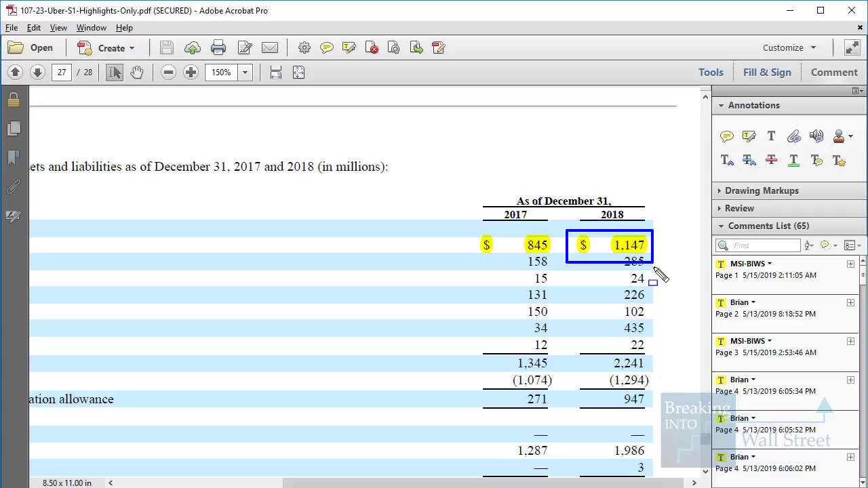
left_click(614, 302)
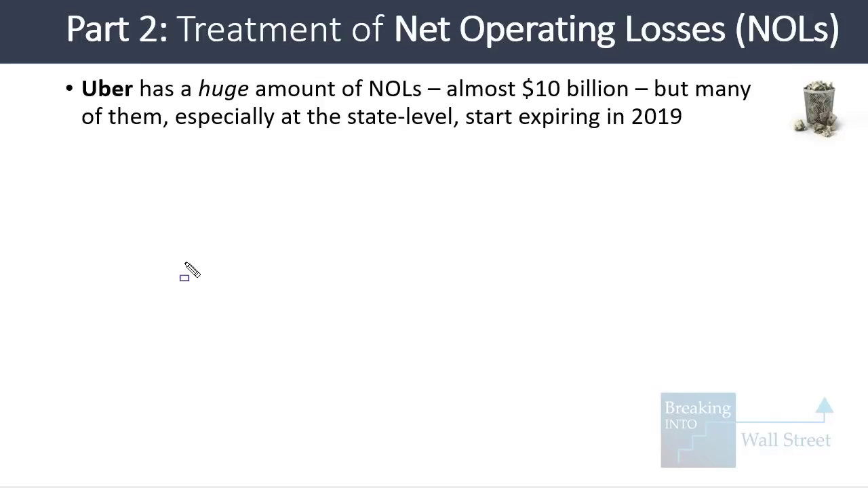
mouse_move(169, 98)
left_mouse_down()
mouse_move(711, 125)
mouse_move(742, 139)
mouse_move(740, 132)
left_mouse_up()
key("Right")
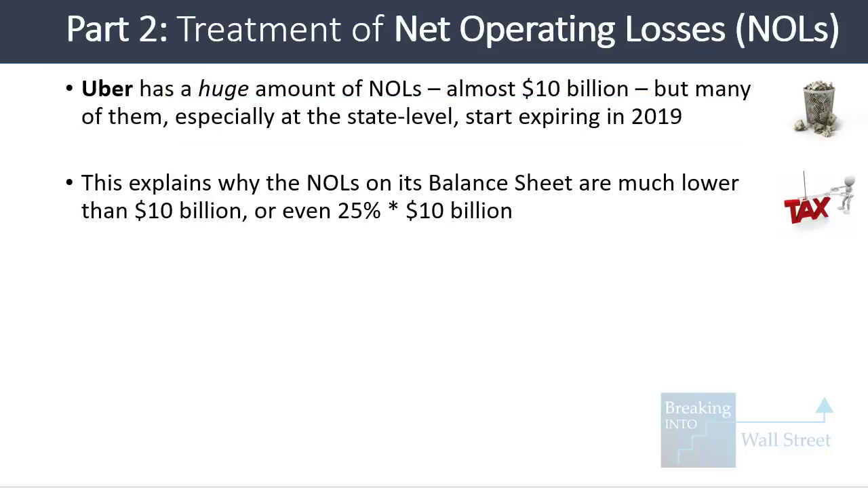
key("Right")
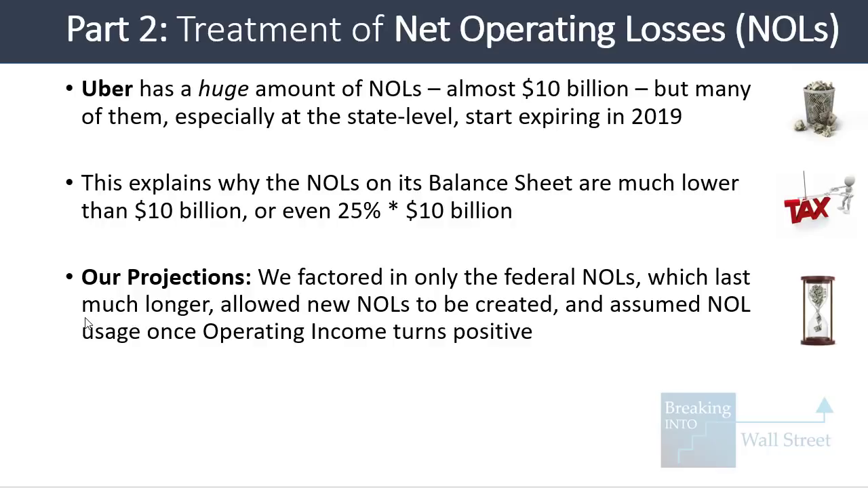
left_click_drag(59, 302, 545, 360)
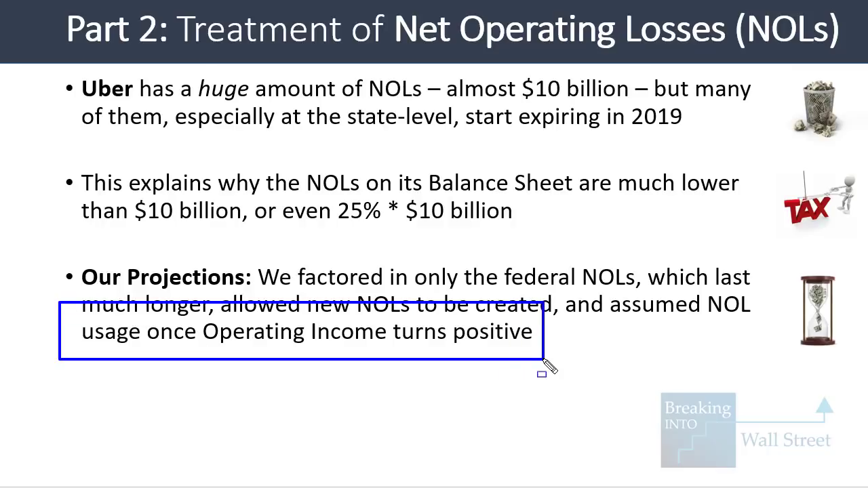
key("Escape")
key("Right")
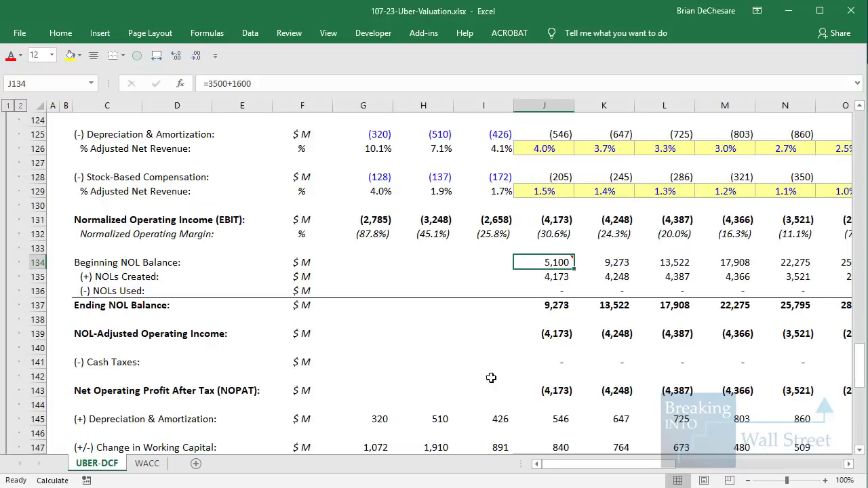
In the Uber valuation workbook in Excel, inspect the FY 19 Beginning NOL Balance and NOLs Created formulas.
scroll(519, 368, "down", 1)
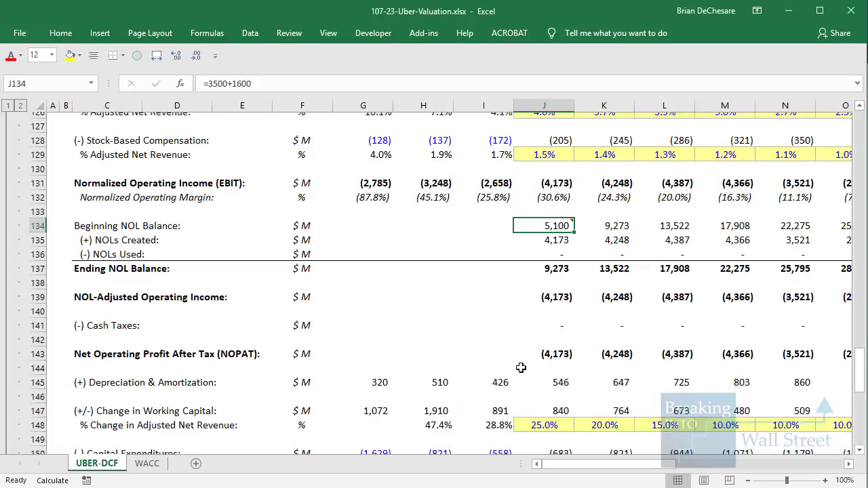
key("F2")
key("Escape")
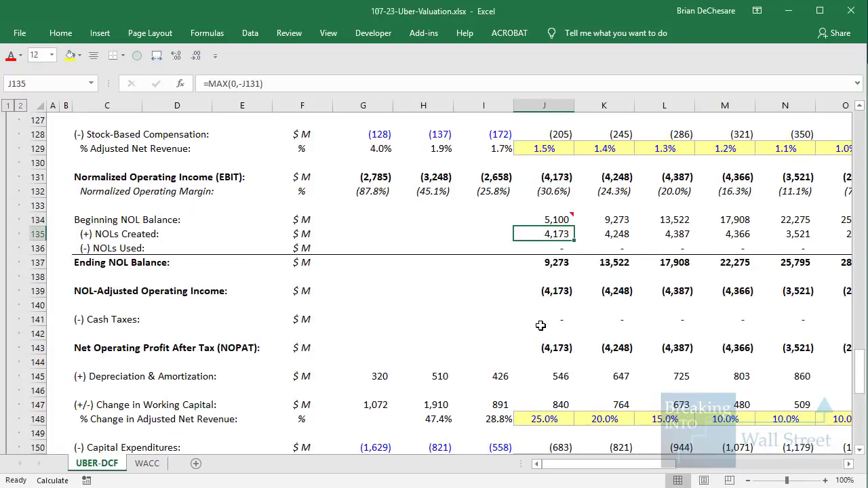
key("Right")
key("Left")
Freeze the panes at G116 so the Company-Wide Free Cash Flow Projections header and row labels stay in view.
scroll(380, 177, "up", 5)
left_click(366, 170)
scroll(369, 185, "down", 1)
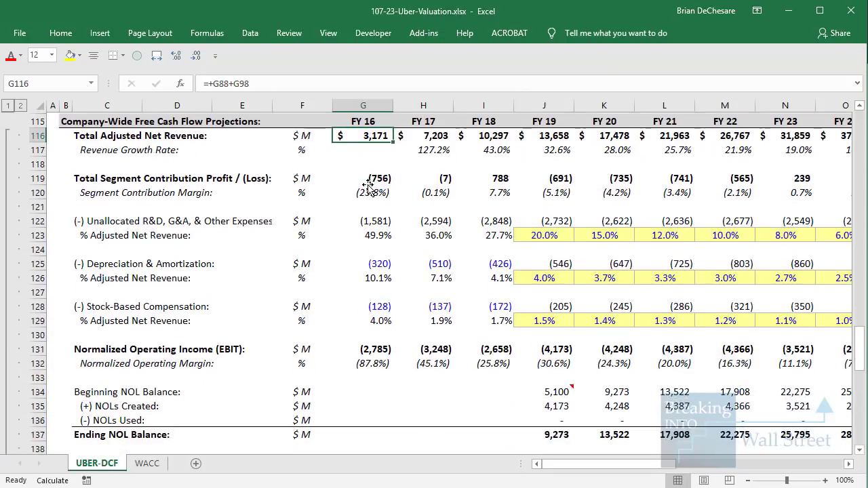
key("alt+w")
key("f")
key("f")
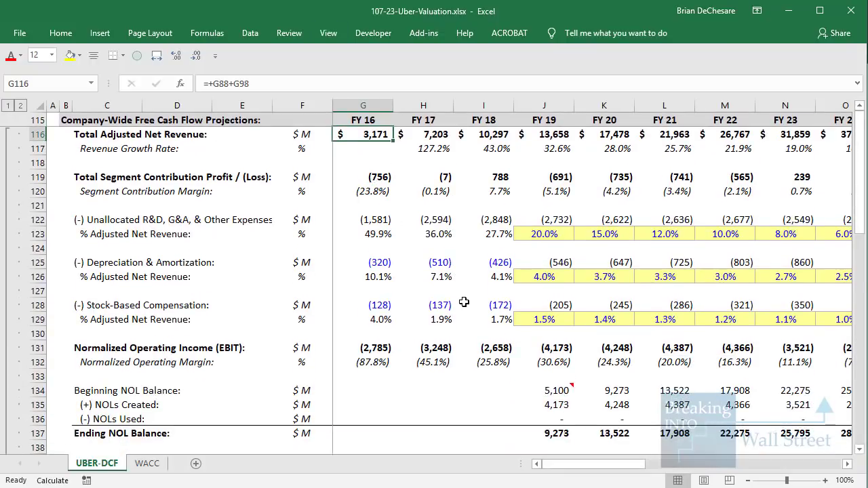
Follow the NOLs Created row from FY 19 through FY 28, selecting the figures from FY 19 onward.
scroll(539, 276, "down", 3)
left_click(545, 278)
key("shift+Right")
key("shift+Right")
key("shift+Right")
key("shift+Right")
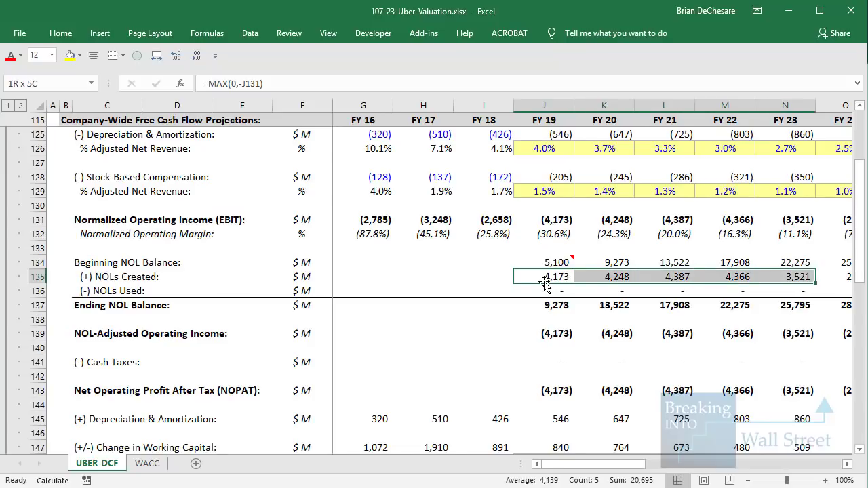
key("shift+Right")
key("shift+Right")
key("shift+Right")
key("Right")
key("Right")
key("Right")
key("Right")
key("Right")
key("Right")
key("Right")
key("Right")
key("Right")
key("Right")
key("Right")
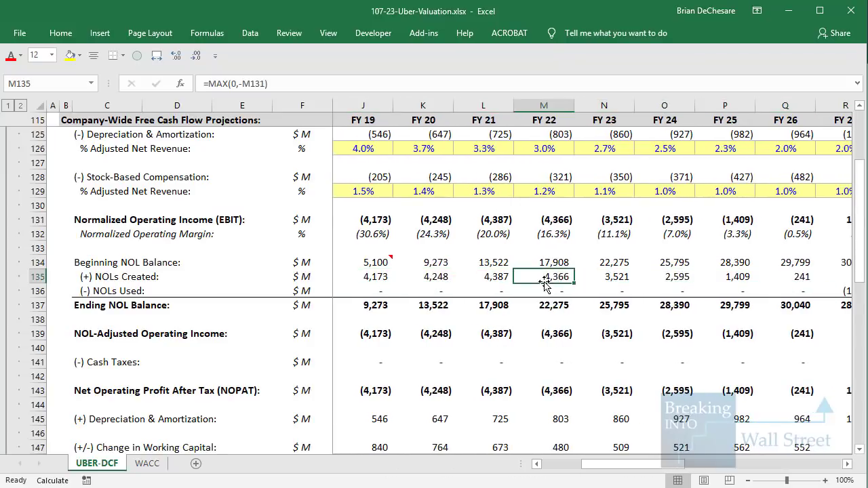
key("Left")
key("Left")
key("Left")
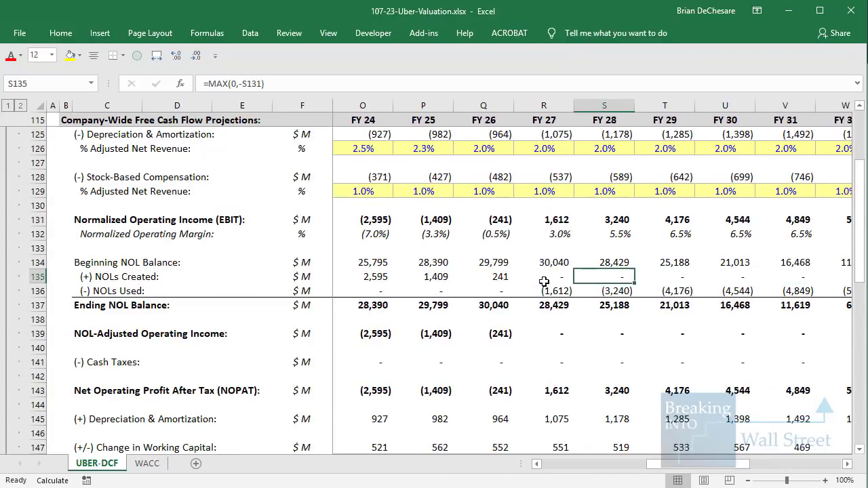
Select the NOLs Used figures from FY 27 to FY 37, and follow the row past the end of the projections.
key("Down")
key("shift+Right")
key("shift+Right")
key("shift+Right")
key("shift+Right")
key("shift+Right")
key("shift+Right")
key("shift+Right")
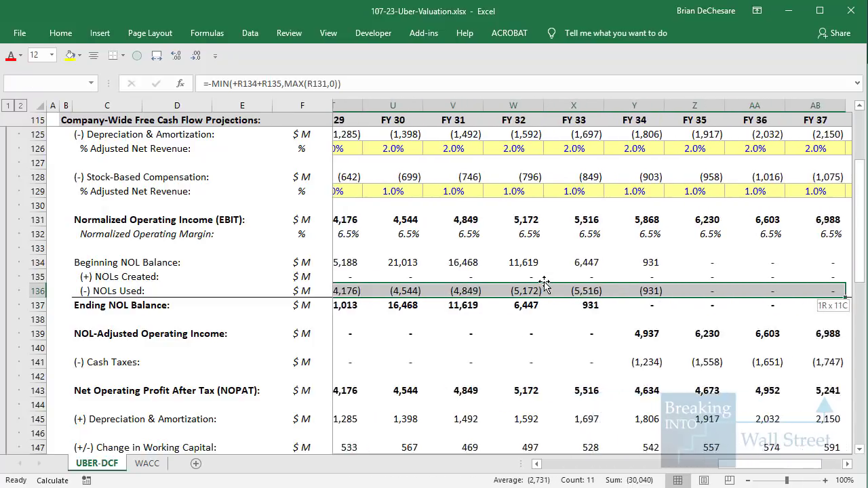
key("Right")
key("Right")
key("Right")
key("Right")
key("Right")
key("Right")
key("Right")
key("Right")
key("Right")
key("Right")
key("Right")
key("Right")
key("Right")
key("Right")
key("Right")
key("Right")
key("Left")
key("Left")
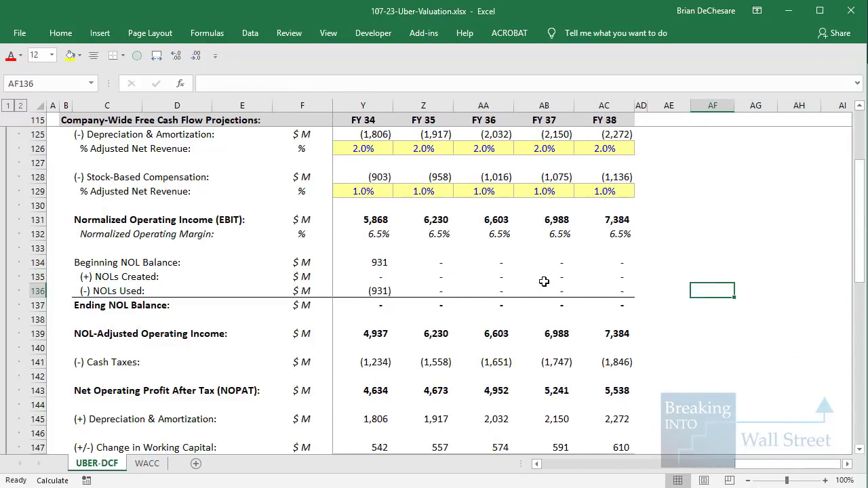
Inspect the FY 38 Ending NOL Balance formula in AC137.
key("Left")
key("Down")
key("Left")
key("Left")
key("alt+equal")
key("ctrl+Return")
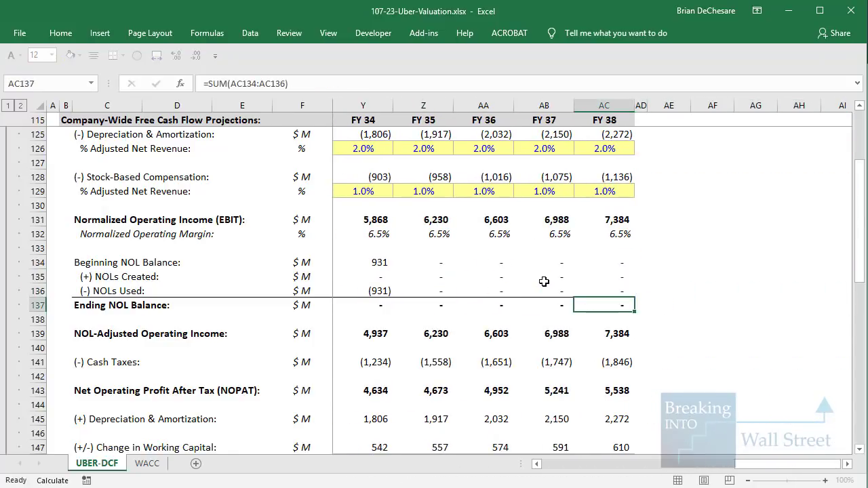
Unfreeze the panes of the UBER-DCF sheet.
key("alt+w")
key("f")
key("f")
Inspect the PV of Year 20 NOL Balance formula in K25, under the terminal EBITDA multiple method.
scroll(510, 286, "up", 20)
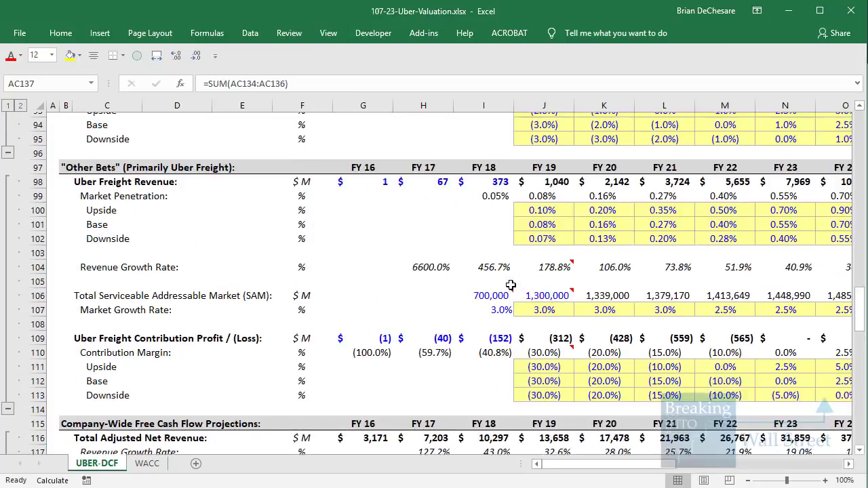
scroll(594, 306, "up", 2)
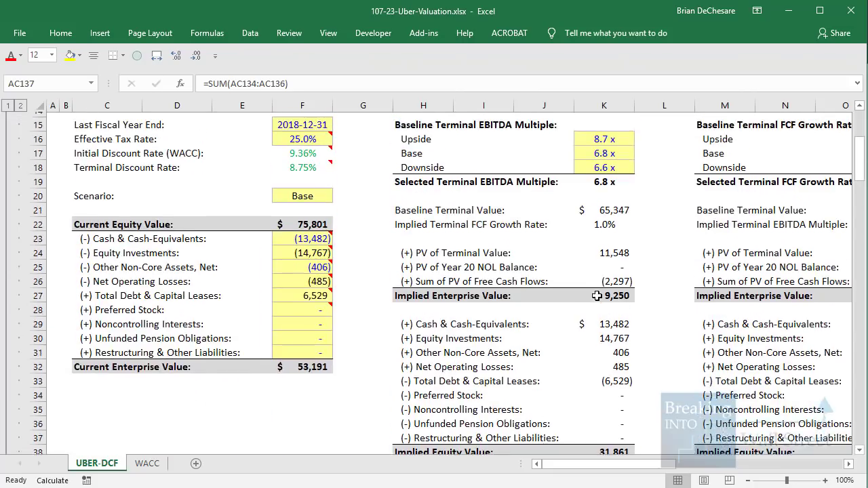
left_click(613, 316)
left_click(613, 288)
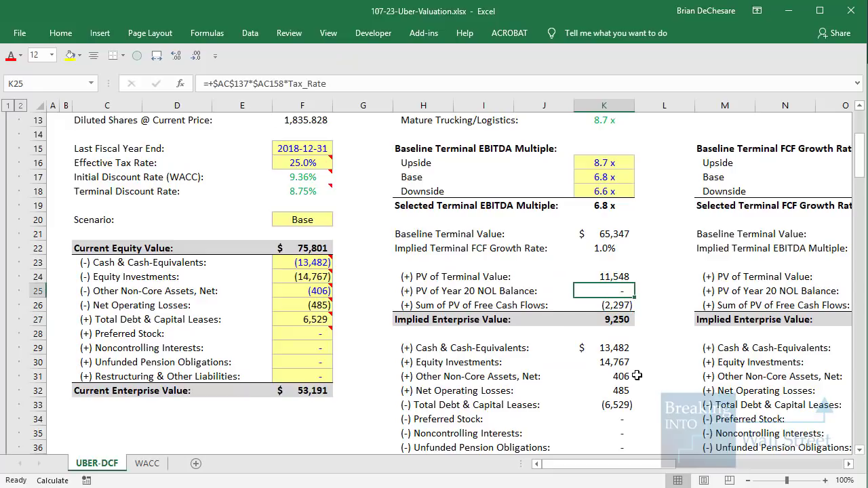
key("F2")
left_click_drag(642, 463, 723, 468)
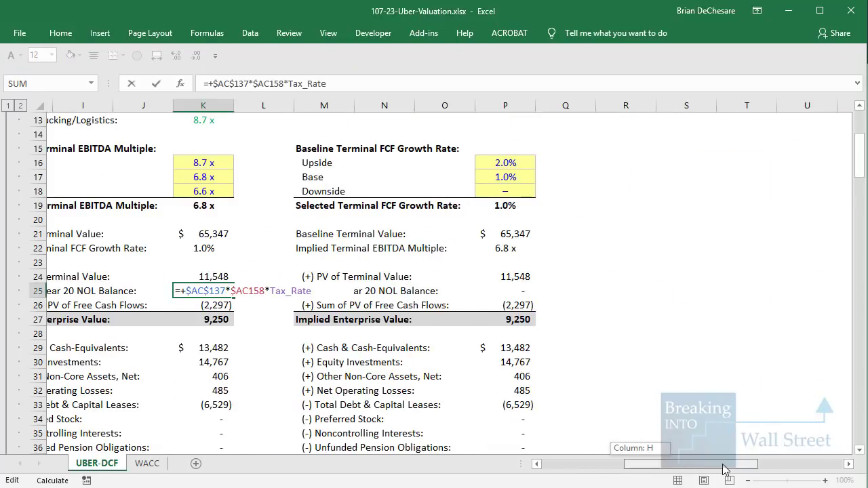
key("Escape")
Inspect the PV of Year 20 NOL Balance formula in P25, under the terminal FCF growth rate method.
left_click(505, 277)
key("Down")
key("F2")
key("Escape")
key("Down")
key("Down")
key("Down")
key("Down")
key("shift+Up")
key("shift+Left")
key("shift+Left")
key("shift+Left")
key("shift+Left")
key("shift+Left")
key("shift+Left")
key("shift+Left")
key("shift+Left")
key("shift+Left")
key("shift+Left")
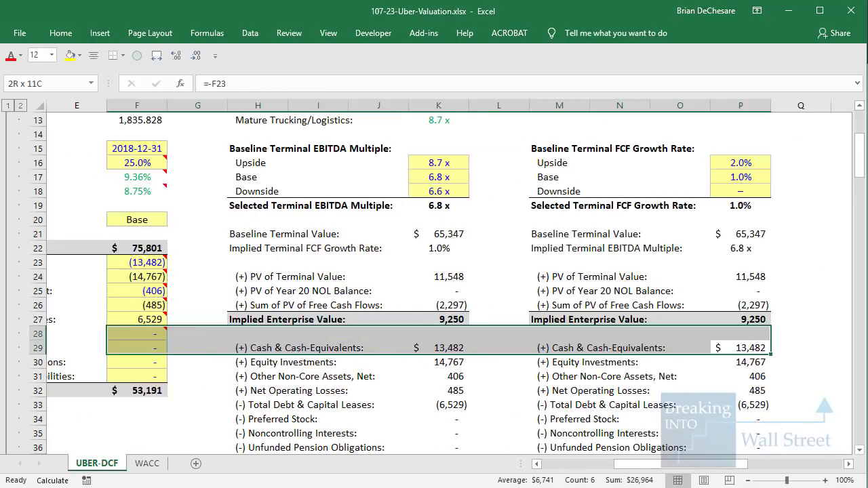
Set the Scenario in F20 to Downside.
scroll(434, 272, "left", 3)
left_click(293, 218)
left_click(338, 219)
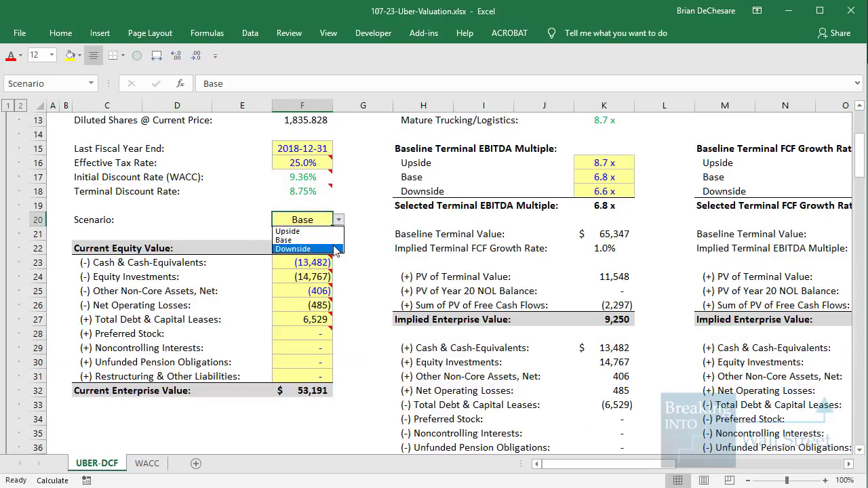
left_click(334, 249)
Compare the Downside PV of Year 20 NOL Balance under the EBITDA multiple and FCF growth rate methods.
left_click(616, 292)
key("Right")
key("Right")
key("Right")
key("Right")
key("Right")
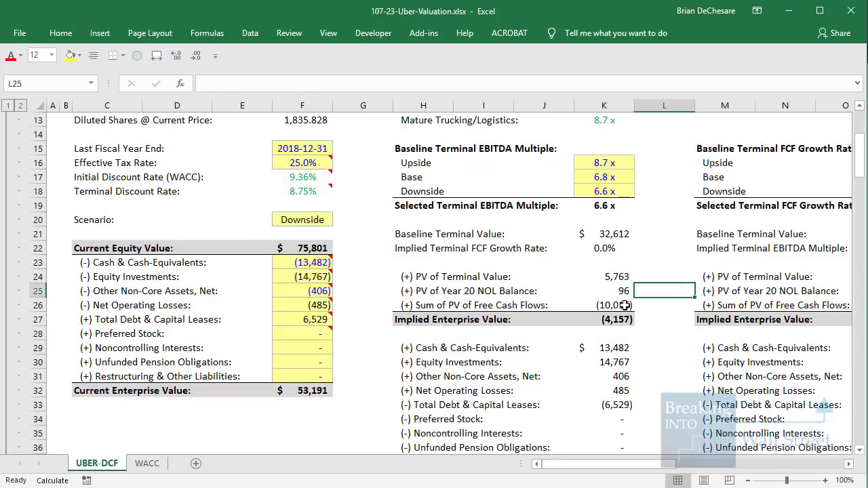
key("F2")
key("Escape")
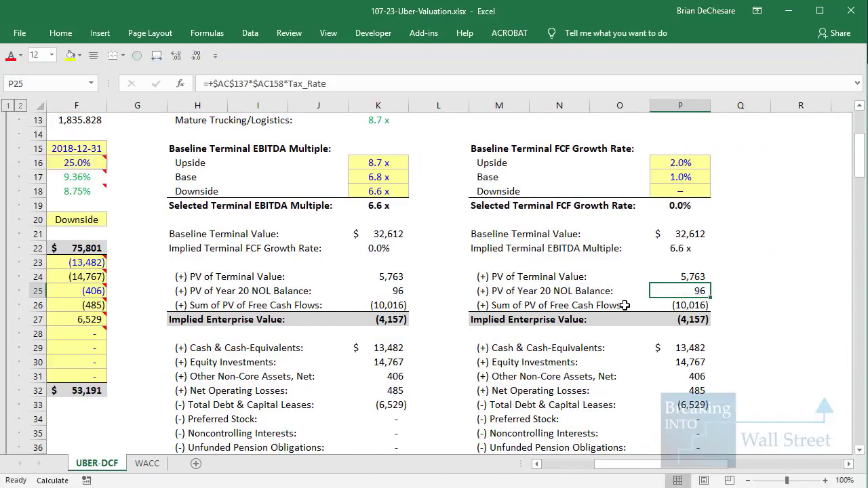
key("Left")
key("Left")
key("Left")
key("Left")
key("Left")
key("Left")
key("Left")
key("Left")
key("Left")
key("Left")
key("Left")
key("Left")
key("Left")
key("Left")
key("Left")
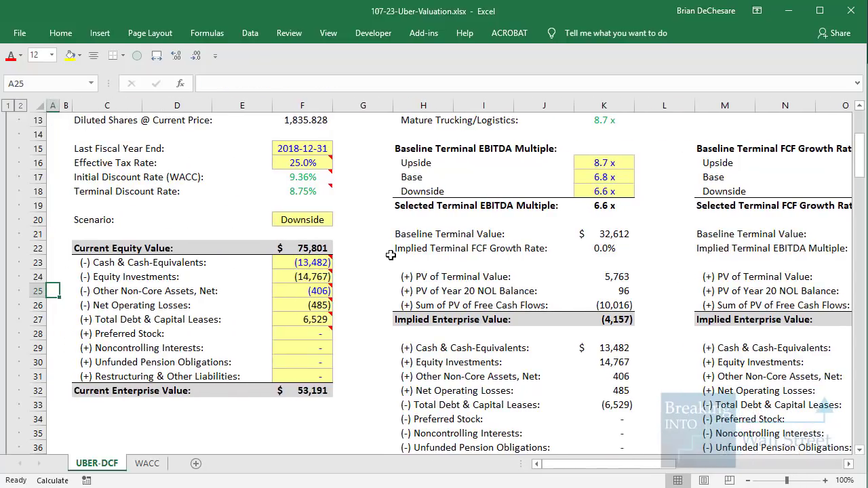
Set the Scenario in F20 back to Base.
left_click(297, 216)
left_click(339, 219)
left_click(288, 241)
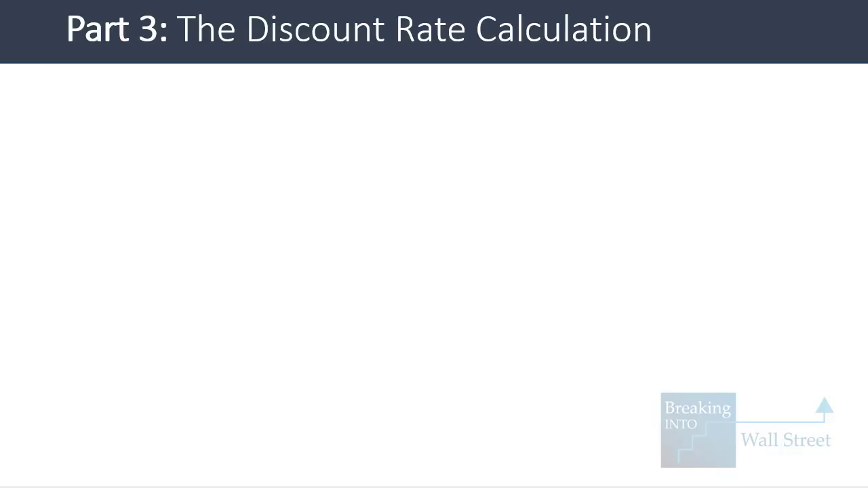
key("Right")
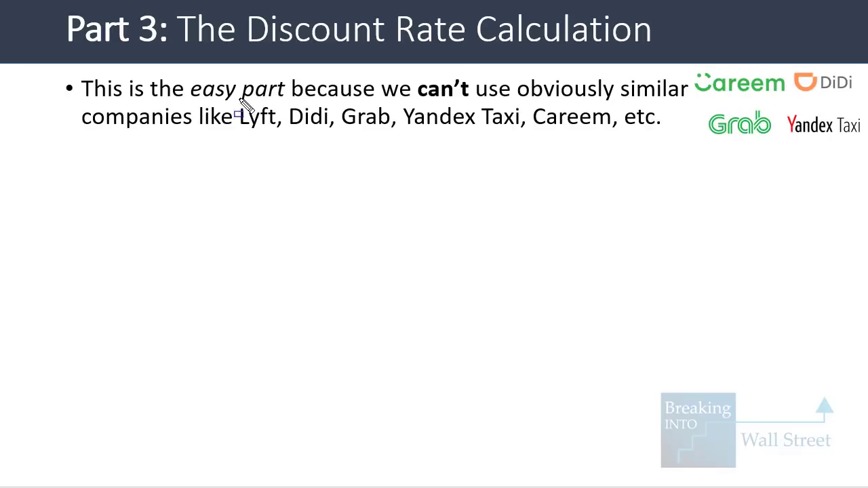
mouse_move(235, 93)
left_mouse_down()
mouse_move(332, 129)
mouse_move(398, 137)
mouse_move(622, 136)
left_mouse_up()
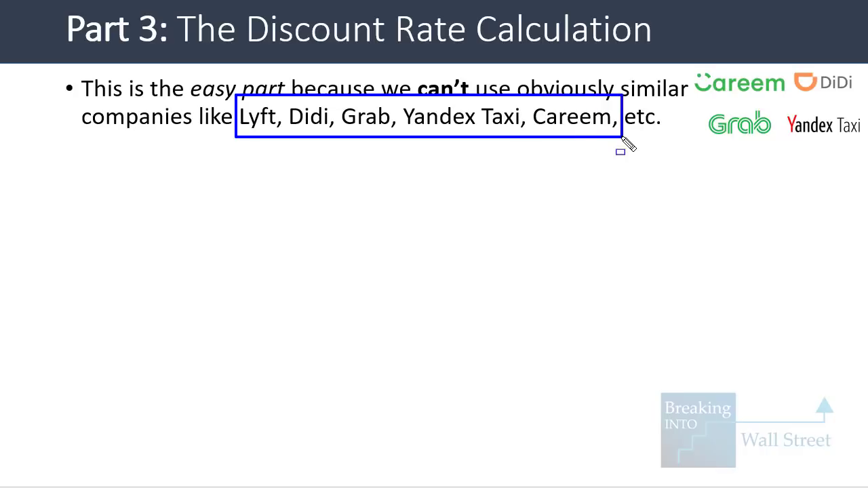
key("Escape")
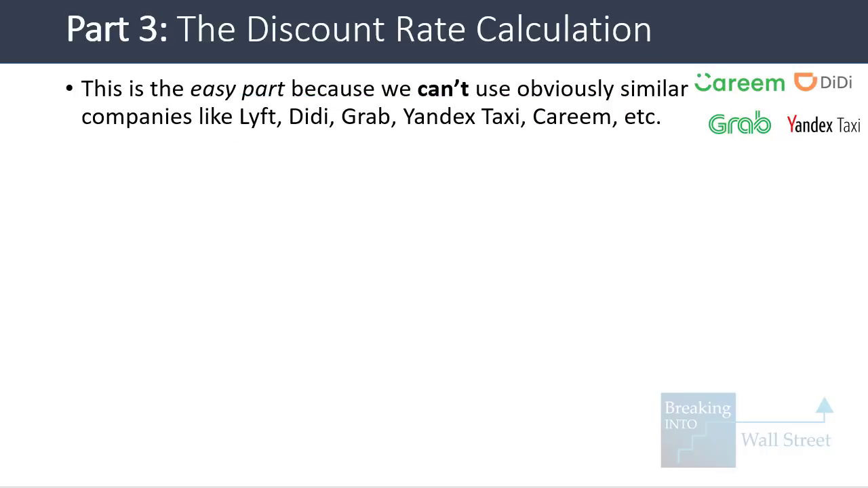
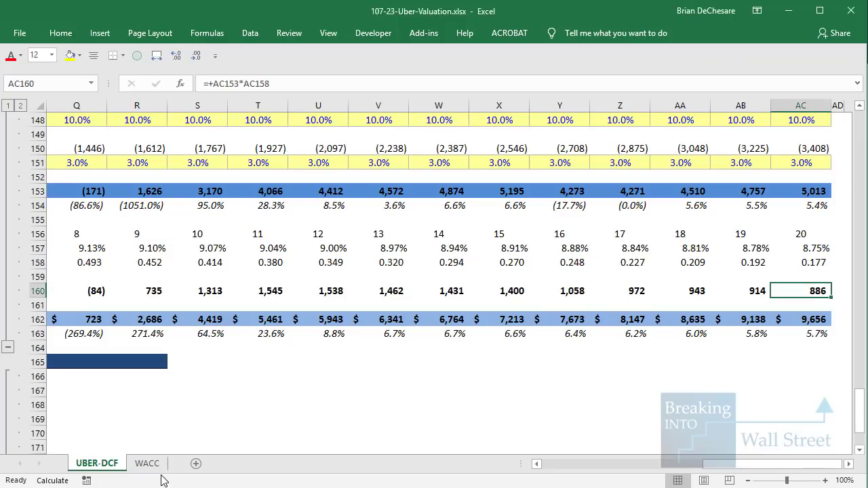
In the WACC sheet's Cost of Debt calculations, examine and select the Careem Convertible Notes and Capital Leases rows.
left_click(148, 463)
scroll(292, 208, "up", 6)
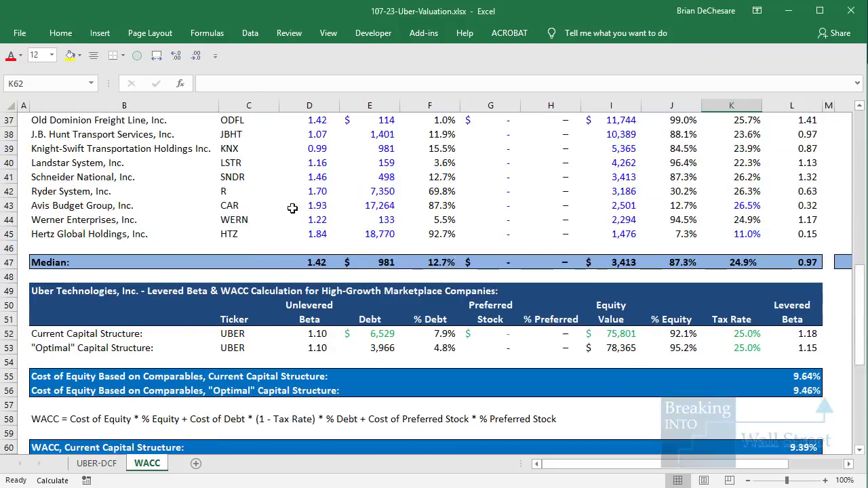
scroll(293, 209, "up", 12)
left_click(709, 306)
left_click(741, 252)
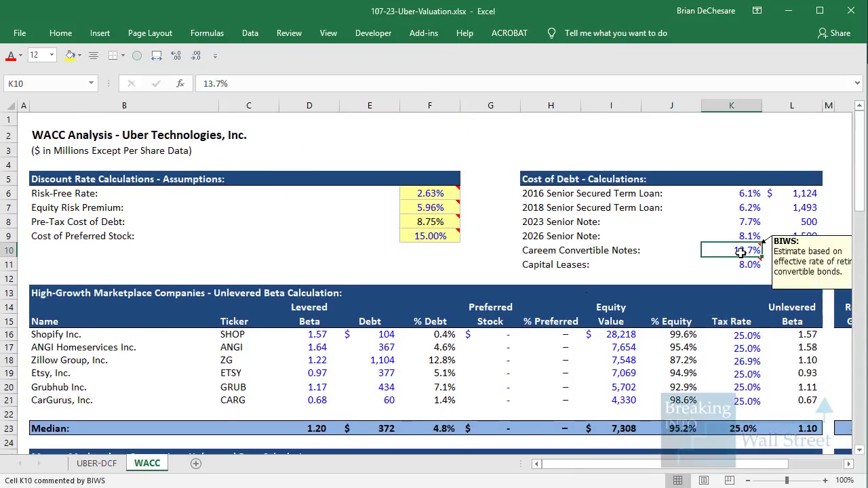
left_click_drag(794, 265, 798, 266)
left_click(551, 322)
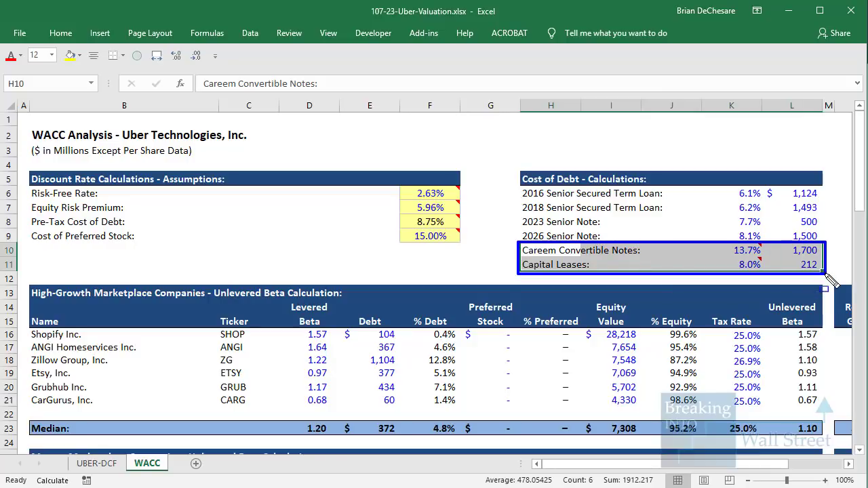
Select the senior term loan and note rows in the Cost of Debt calculations and inspect the Pre-Tax Cost of Debt formula in F8.
left_click_drag(556, 195, 780, 243)
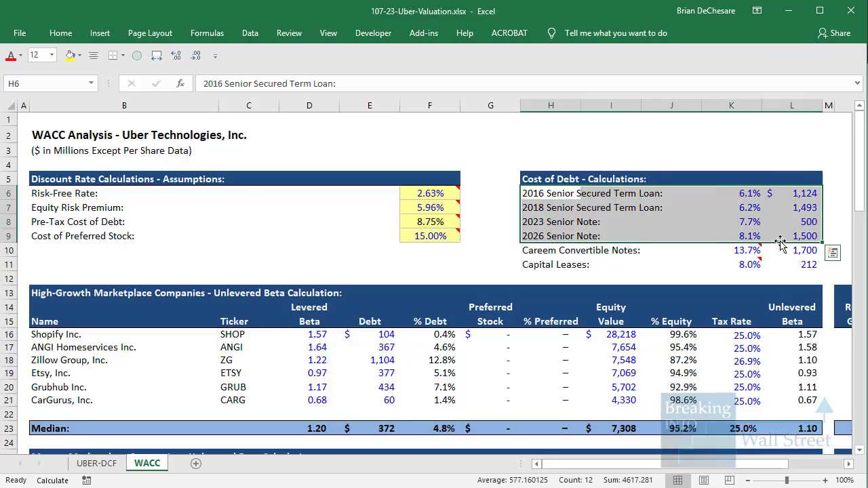
double_click(429, 223)
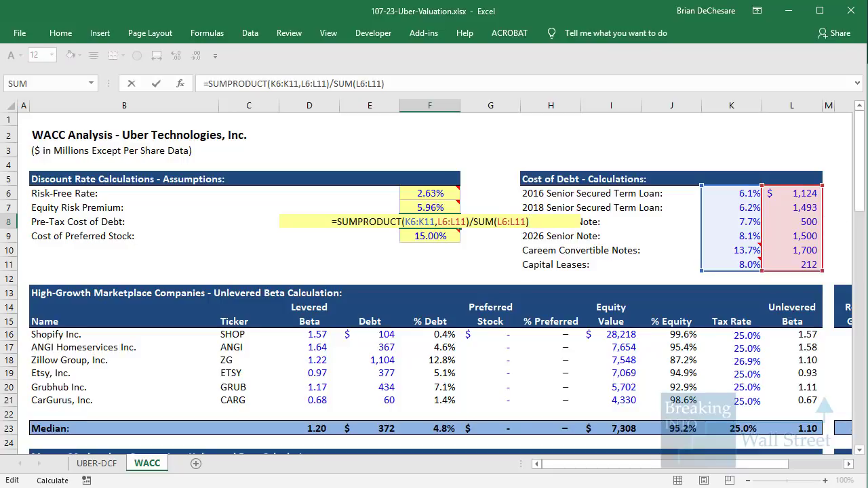
key("ctrl+Return")
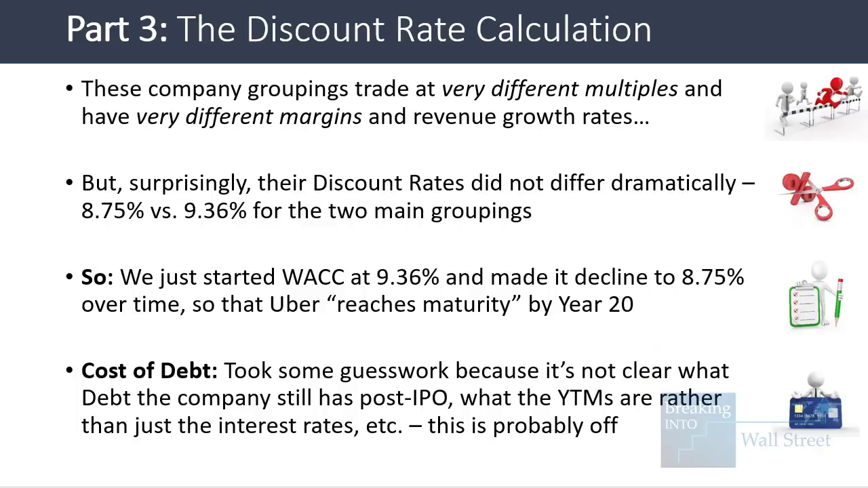
key("Right")
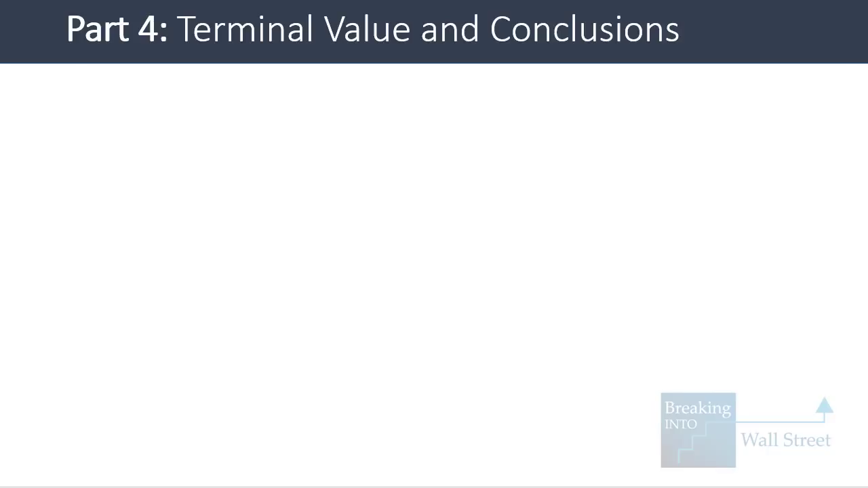
key("Right")
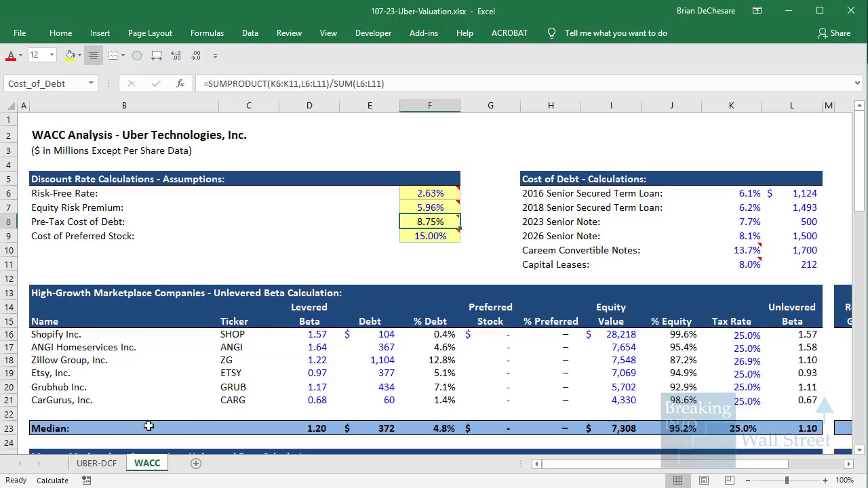
In the UBER-DCF sheet, find and select the Baseline Terminal FCF Growth Rate values for the Upside, Base and Downside cases.
left_click(98, 463)
scroll(520, 259, "up", 10)
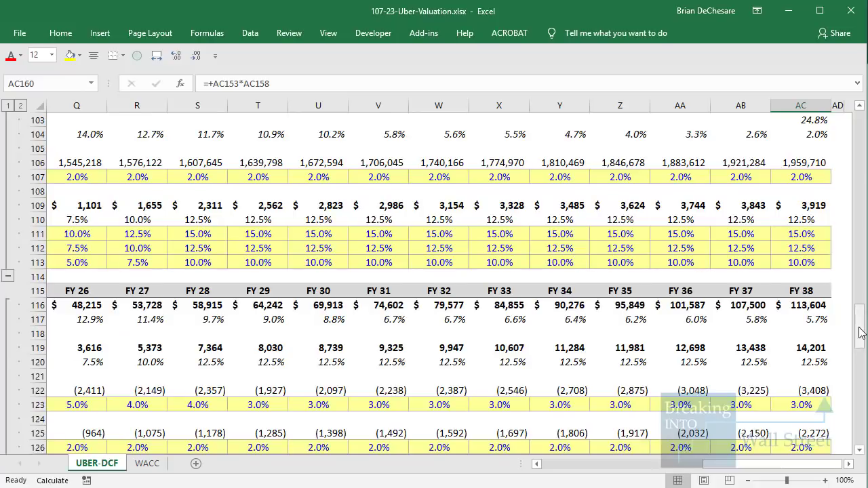
scroll(495, 264, "up", 20)
left_click_drag(476, 271, 753, 334)
scroll(723, 254, "right", 2)
left_click_drag(681, 249, 686, 291)
scroll(697, 286, "down", 1)
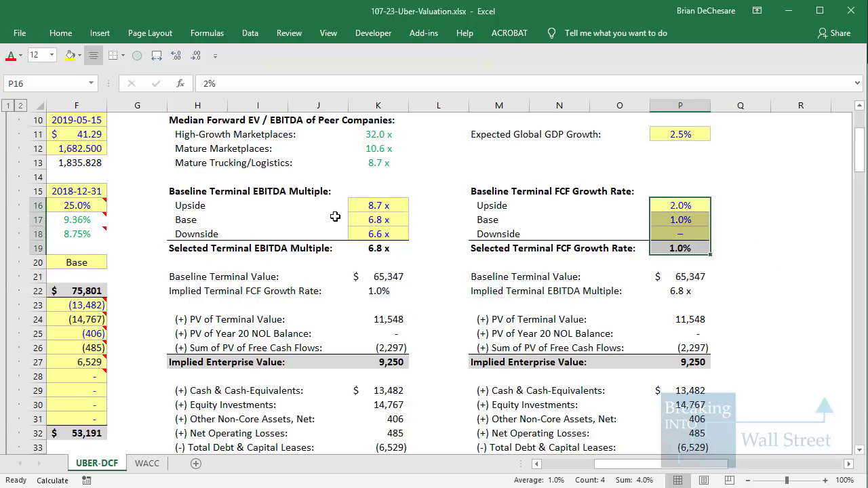
Compare the baseline terminal EBITDA multiples with the mature peer companies' multiples and inspect the Implied Terminal FCF Growth Rate in K22.
left_click(337, 219)
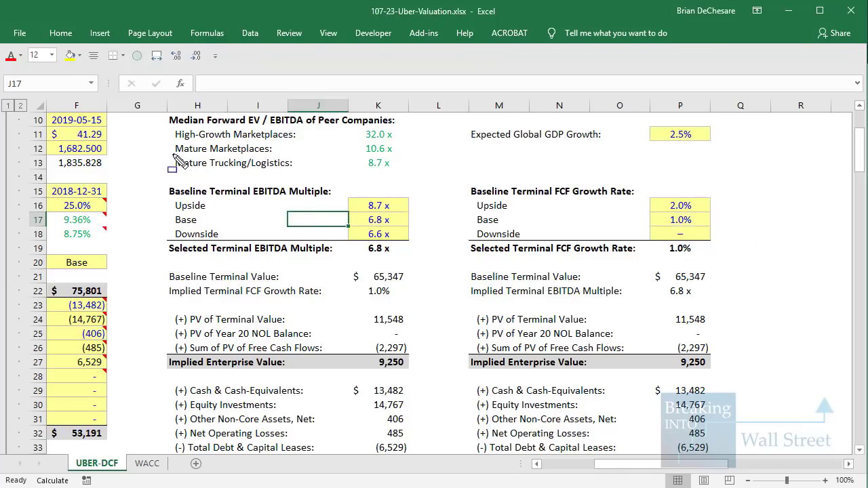
left_click_drag(171, 151, 421, 257)
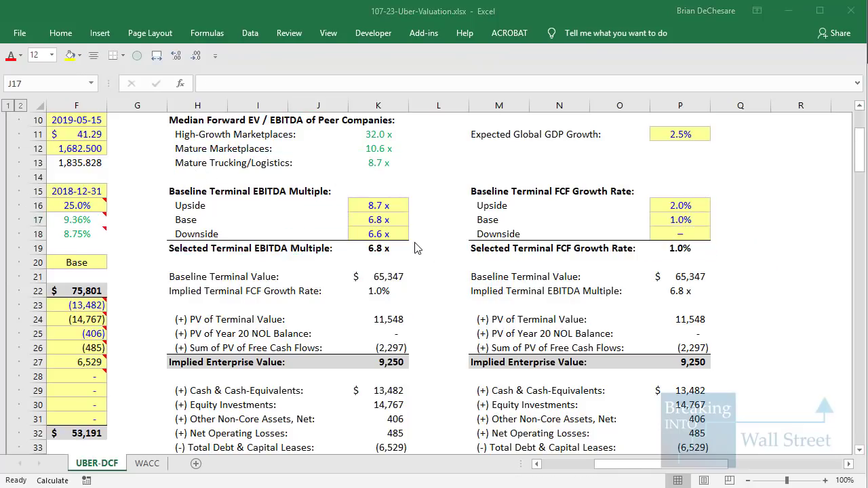
left_click_drag(170, 141, 413, 155)
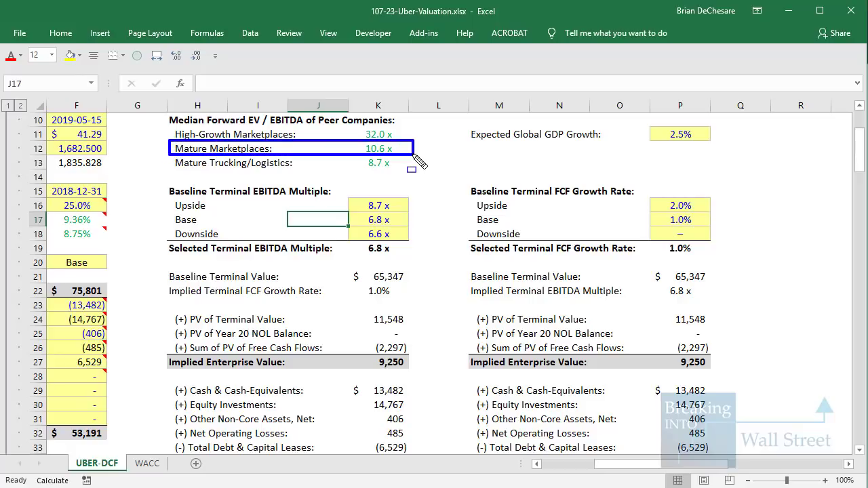
left_click(379, 291)
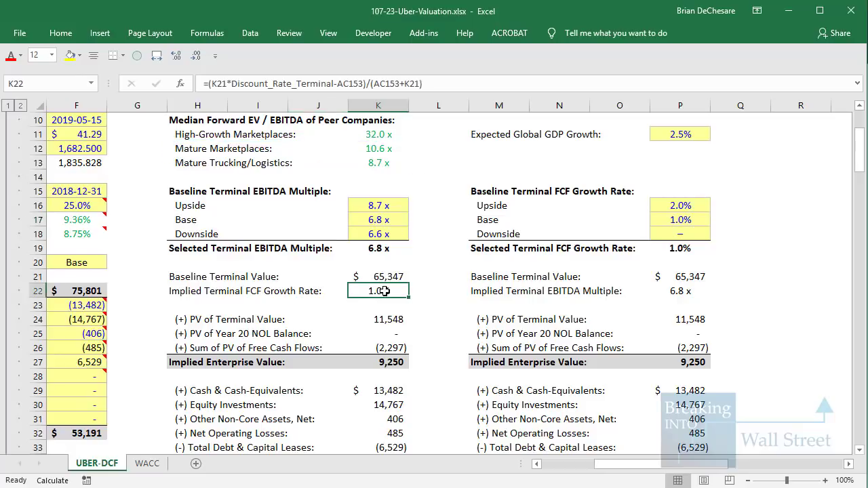
scroll(378, 291, "down", 1)
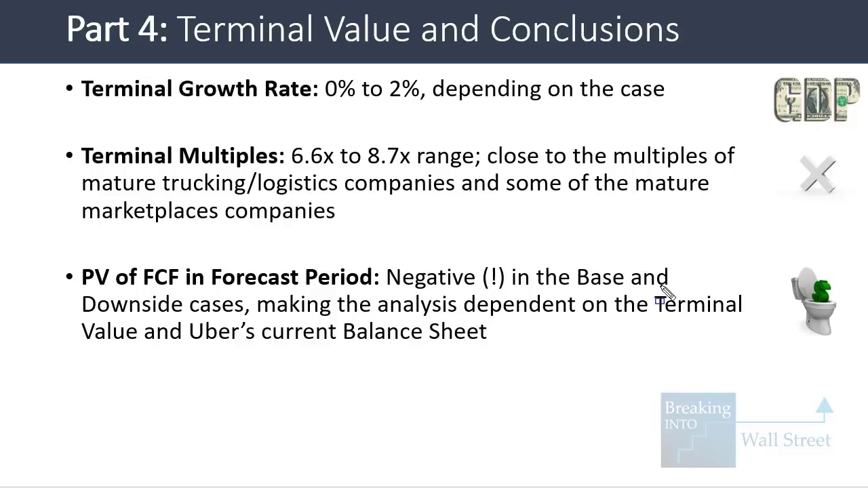
mouse_move(661, 286)
left_mouse_down()
mouse_move(748, 330)
mouse_move(770, 327)
left_mouse_up()
left_click_drag(73, 312, 523, 353)
key("Escape")
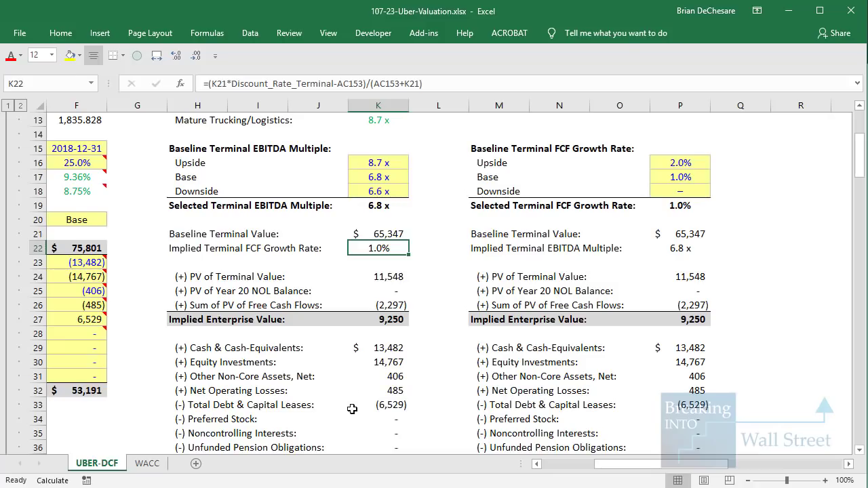
Examine the Base case Sum of PV of Free Cash Flows under both the EBITDA multiple and FCF growth rate methods.
scroll(351, 397, "down", 3)
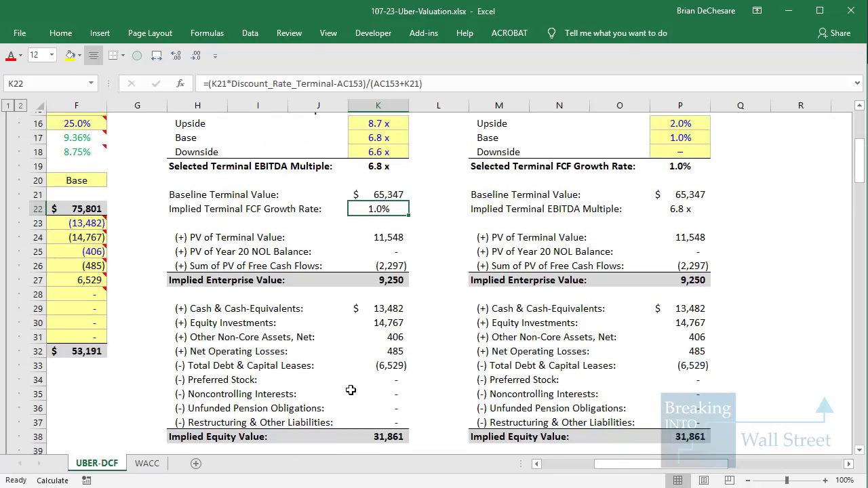
left_click(384, 275)
scroll(394, 302, "down", 1)
left_click(390, 223)
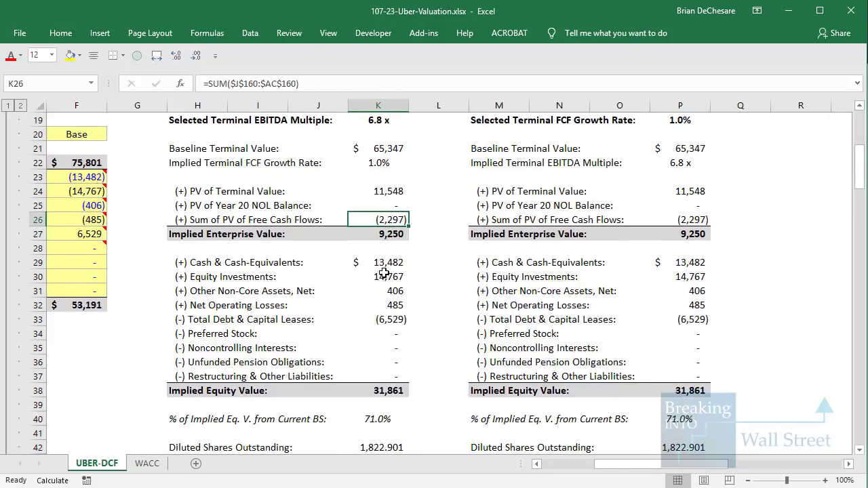
left_click(390, 293)
left_click_drag(169, 208, 414, 230)
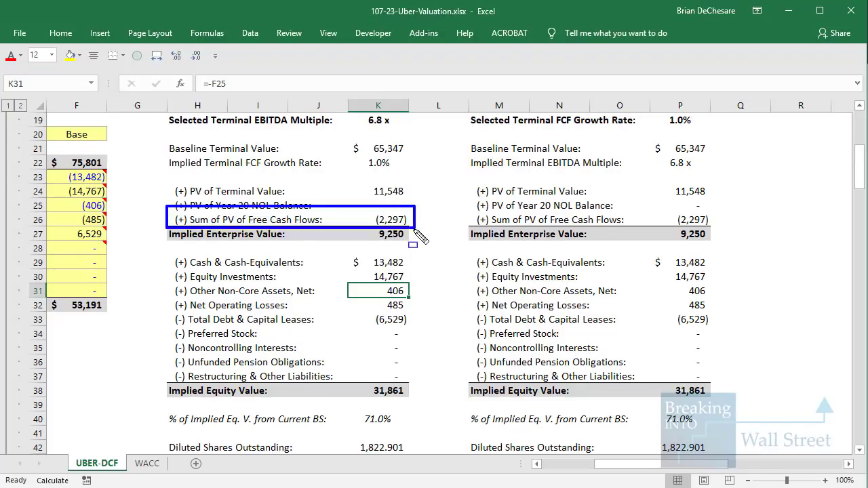
left_click_drag(477, 208, 718, 230)
key("Escape")
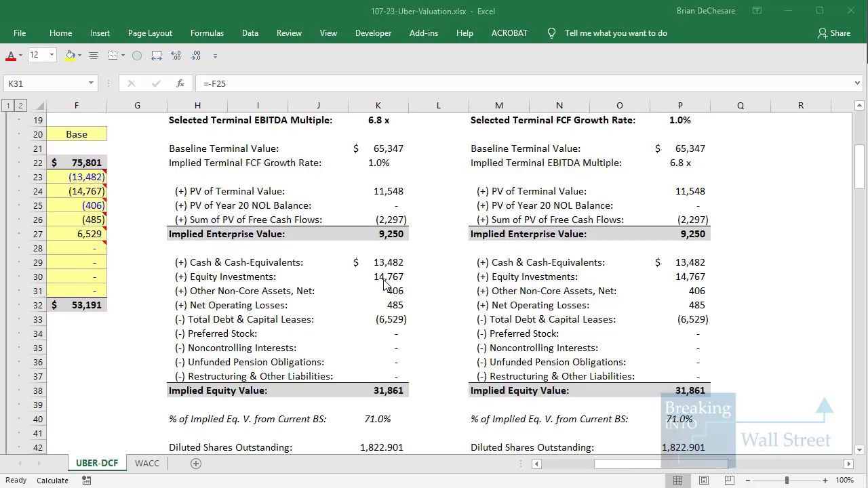
Compare the PV of Terminal Value with the Cash & Cash-Equivalents and Equity Investments rows under both terminal value methods.
scroll(373, 315, "down", 1)
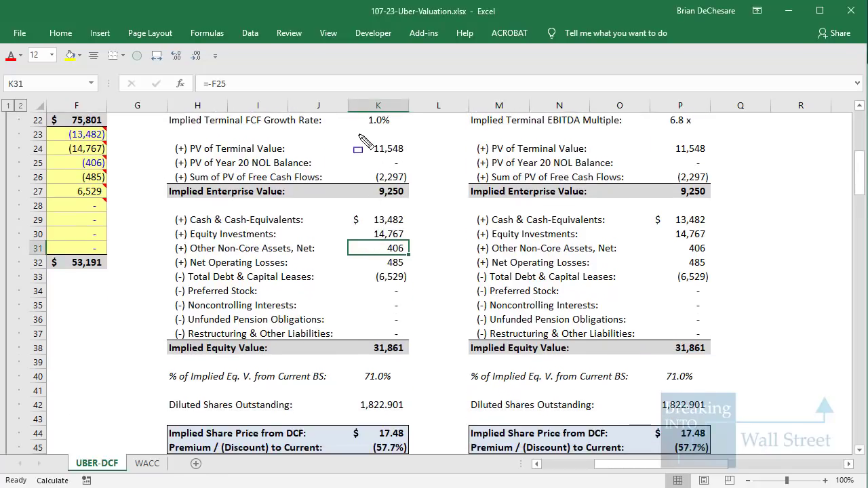
left_click_drag(358, 134, 410, 164)
left_click_drag(456, 133, 740, 156)
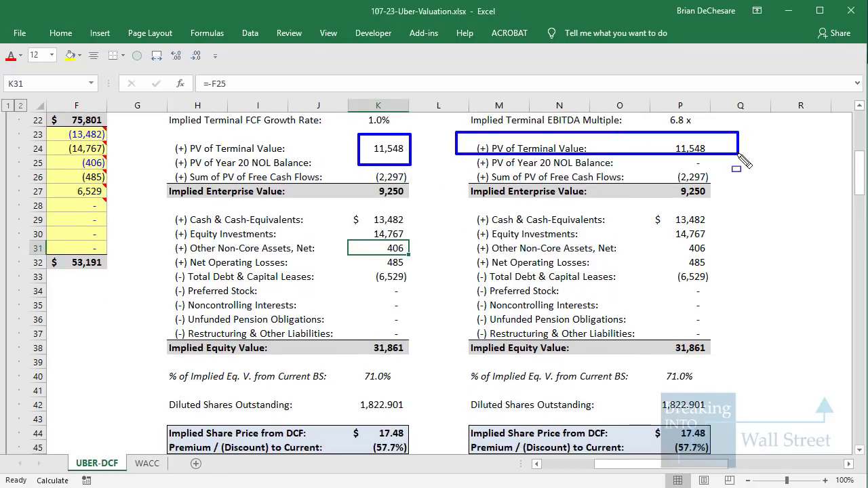
left_click_drag(350, 209, 407, 240)
left_click_drag(465, 207, 738, 243)
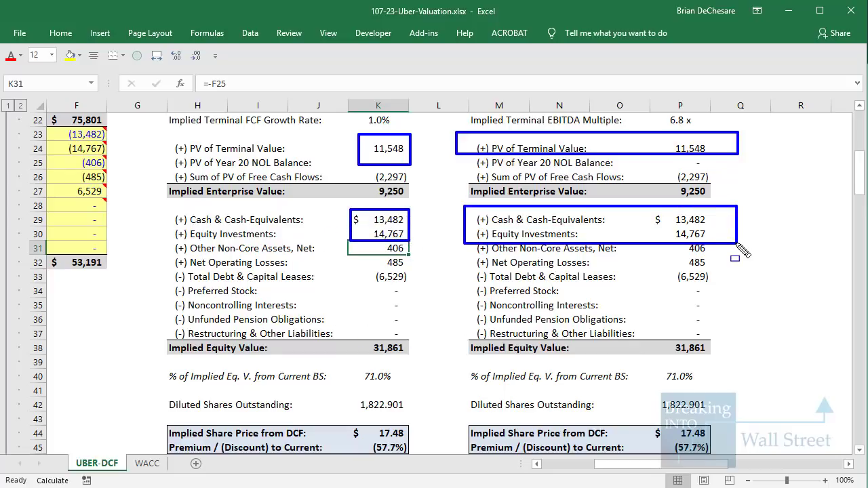
key("Escape")
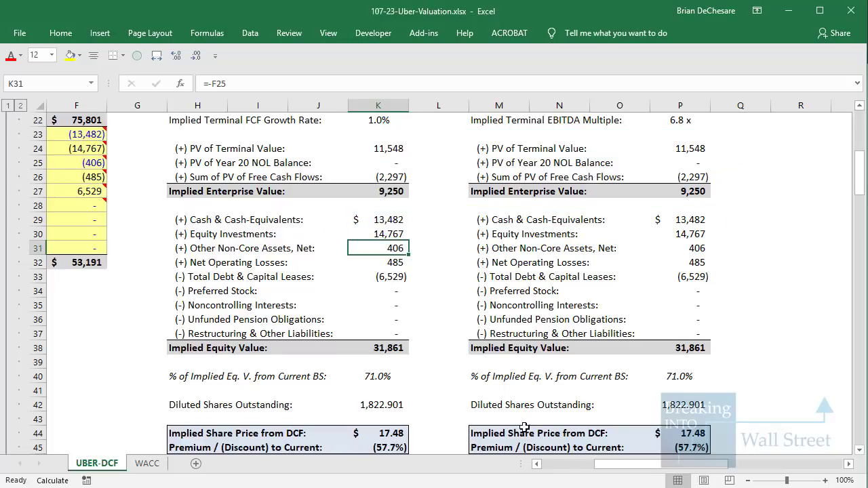
Set the Scenario in F20 to Downside.
left_click(570, 465)
scroll(316, 347, "up", 4)
left_click(320, 265)
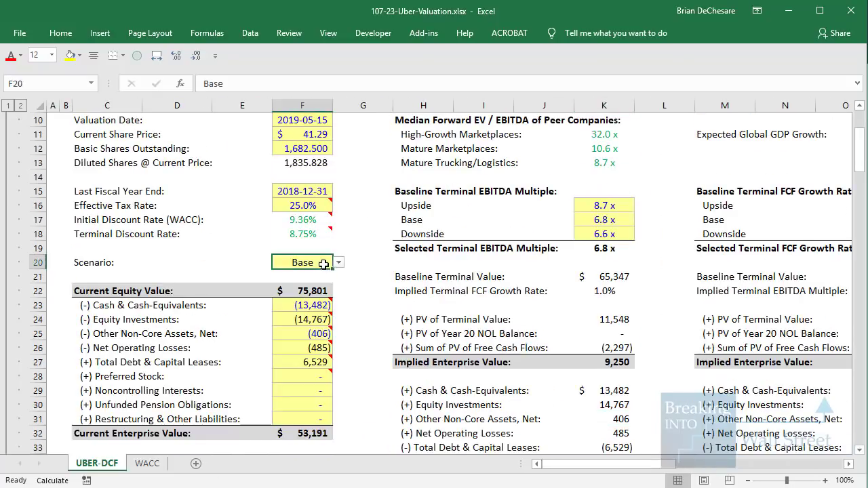
left_click(337, 262)
left_click(294, 292)
Examine the Downside Sum of PV of Free Cash Flows, PV of Terminal Value and Implied Equity Value under both terminal value methods.
scroll(536, 258, "down", 2)
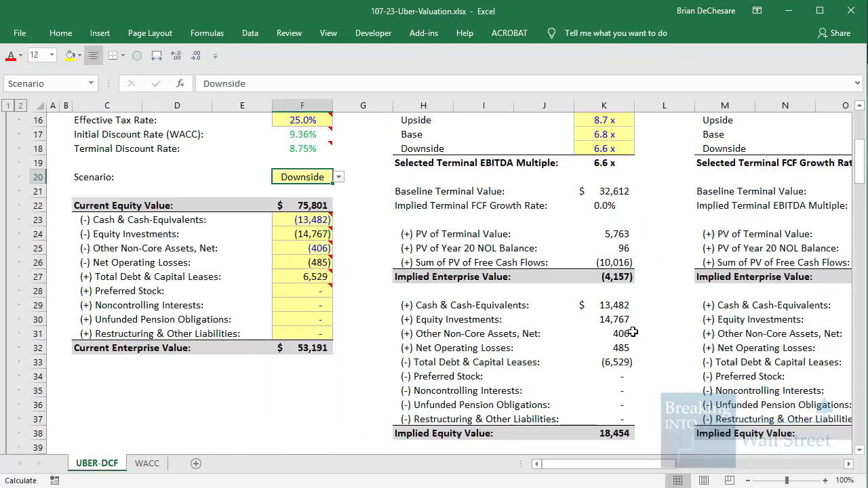
scroll(535, 259, "right", 2)
scroll(536, 259, "right", 1)
left_click(510, 273)
scroll(511, 268, "down", 1)
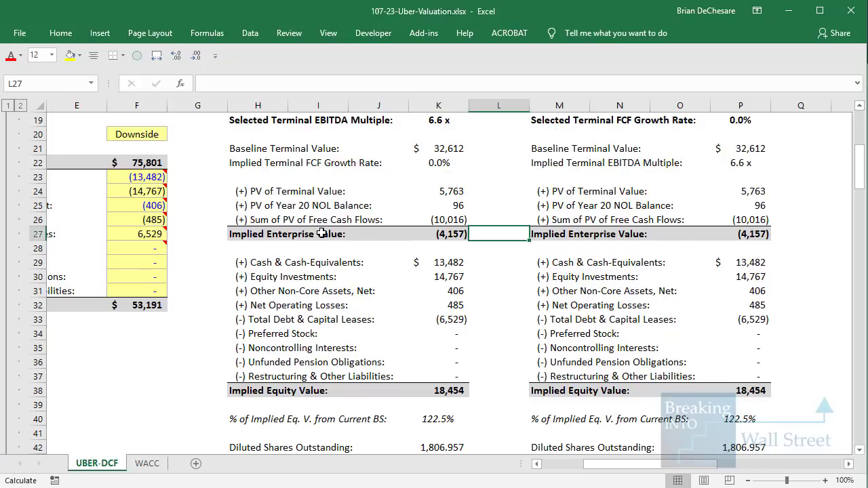
left_click_drag(220, 213, 484, 231)
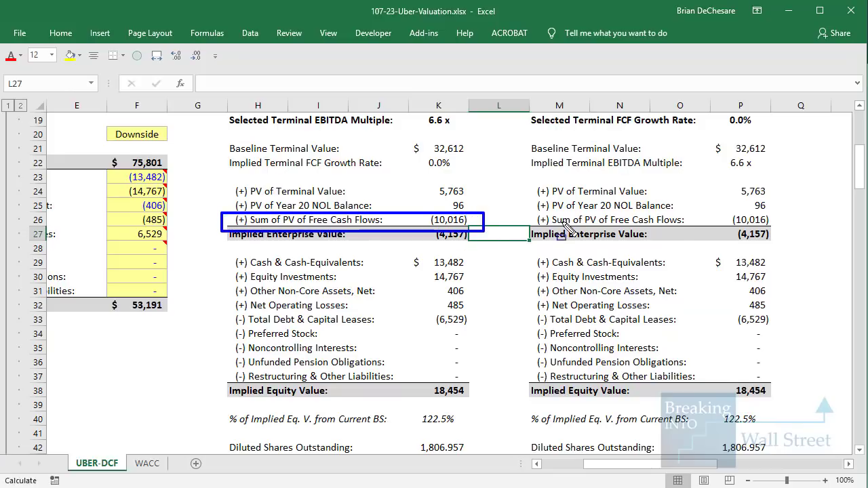
left_click_drag(530, 209, 779, 229)
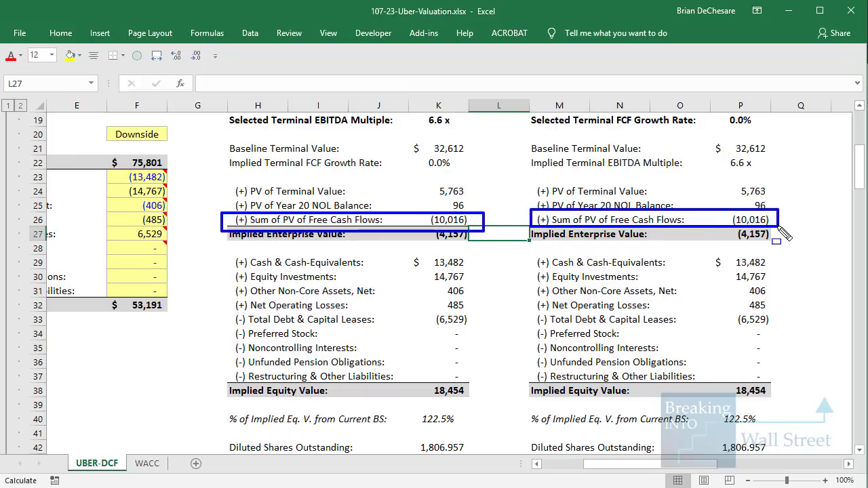
mouse_move(227, 182)
left_mouse_down()
mouse_move(299, 196)
mouse_move(468, 196)
left_mouse_up()
left_click_drag(540, 175, 753, 201)
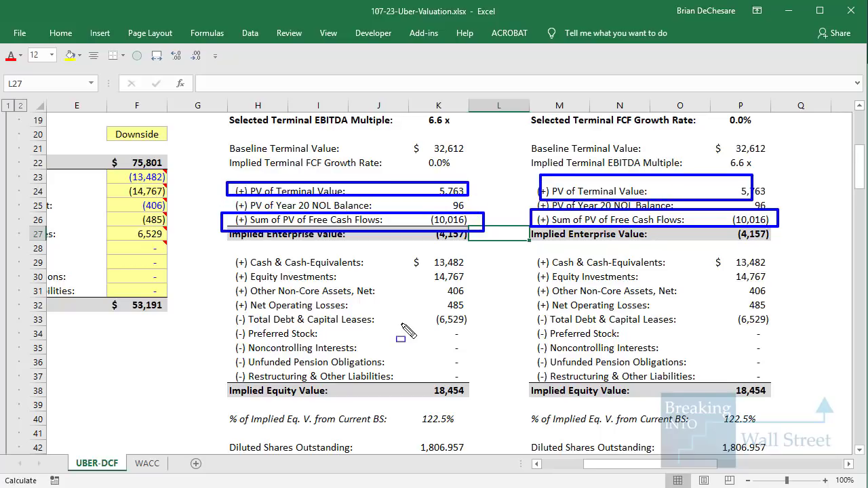
left_click_drag(422, 378, 486, 405)
left_click_drag(519, 374, 770, 411)
key("Escape")
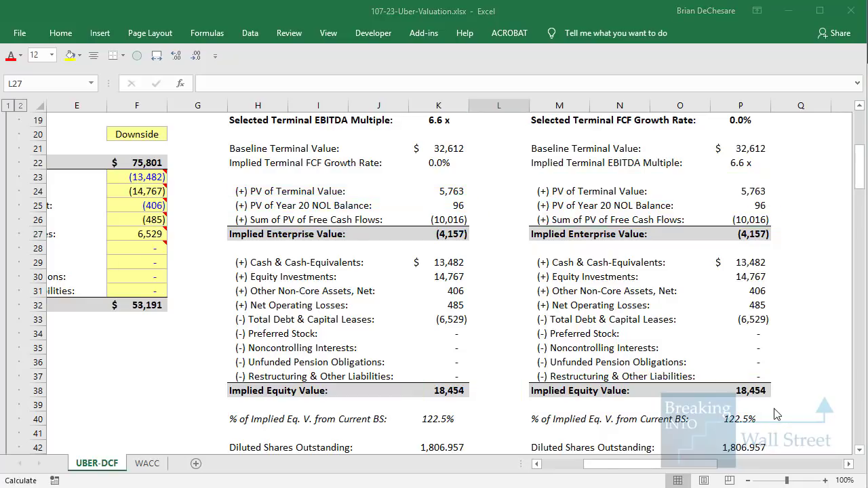
Return the Scenario in F20 to Base.
left_click(563, 462)
left_click(309, 135)
left_click(338, 135)
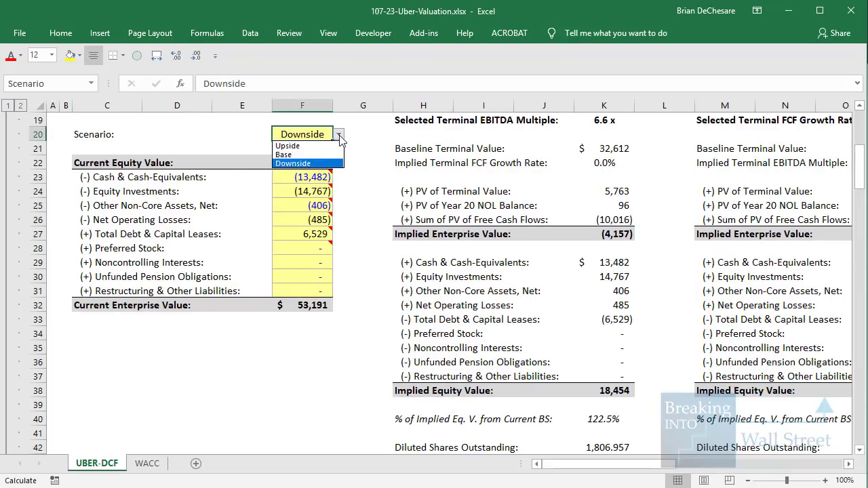
left_click(285, 155)
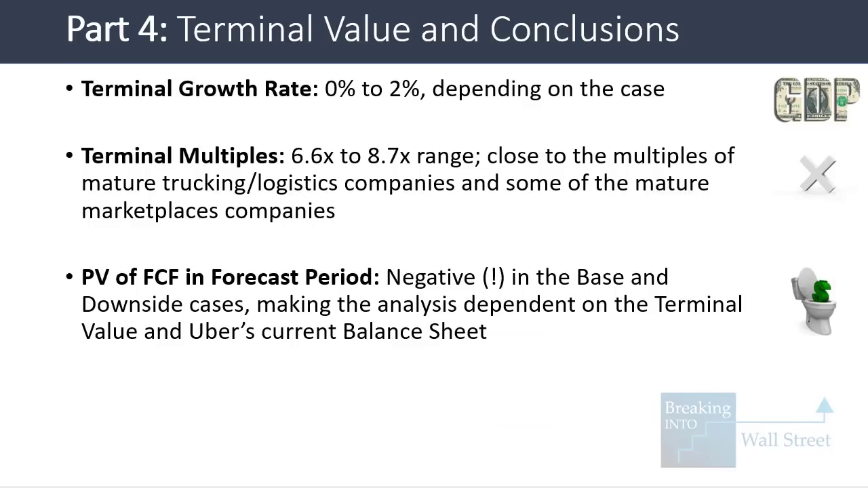
key("Right")
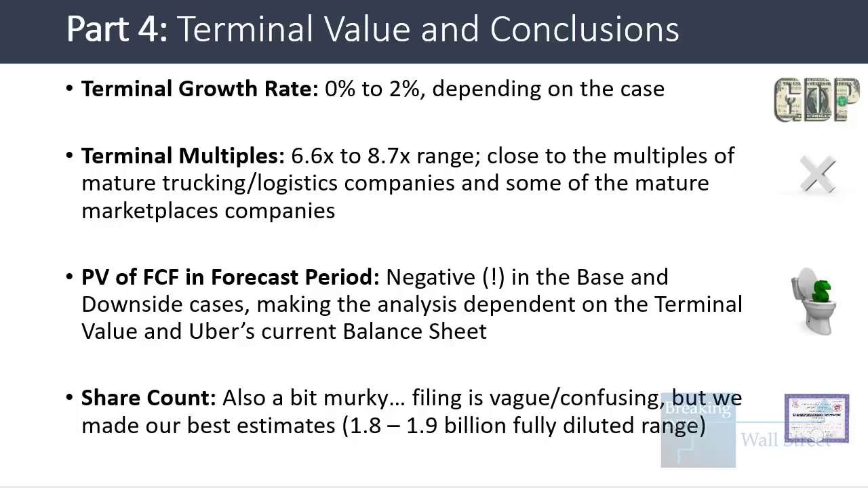
key("Right")
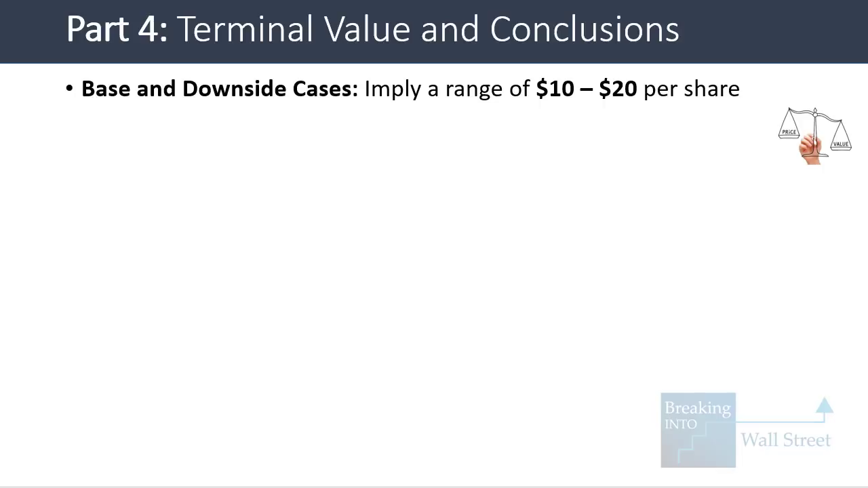
key("Right")
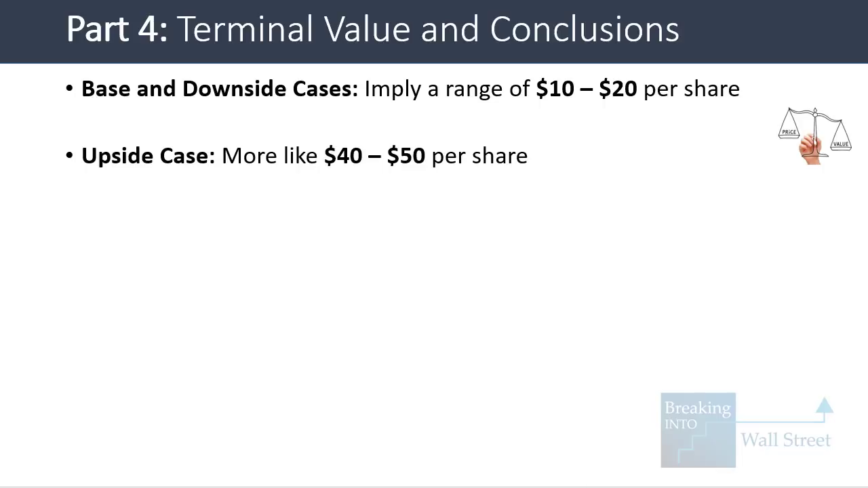
Switch to the Uber valuation workbook in Excel and review the Upside share prices across all Terminal FCF Growth Rates in the Sensitivity Analyses.
key("alt+Tab")
left_click_drag(864, 167, 866, 426)
scroll(474, 306, "down", 3)
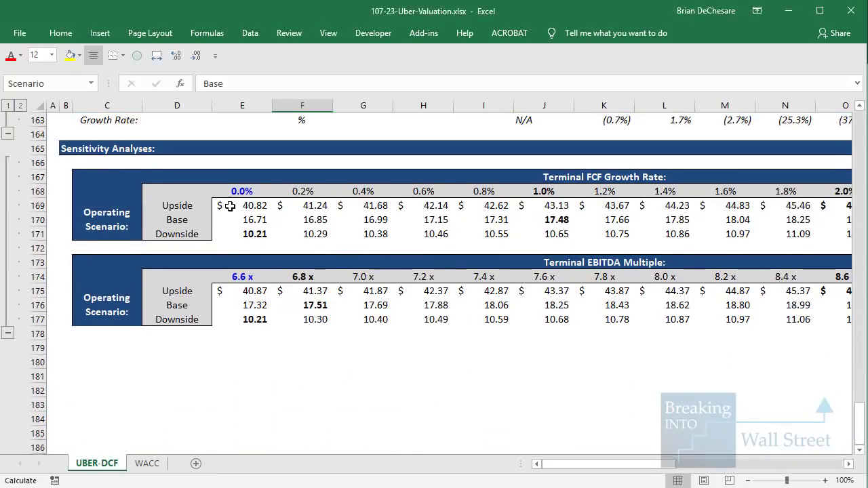
left_click(232, 206)
key("shift+Right")
key("shift+Left")
key("shift+Down")
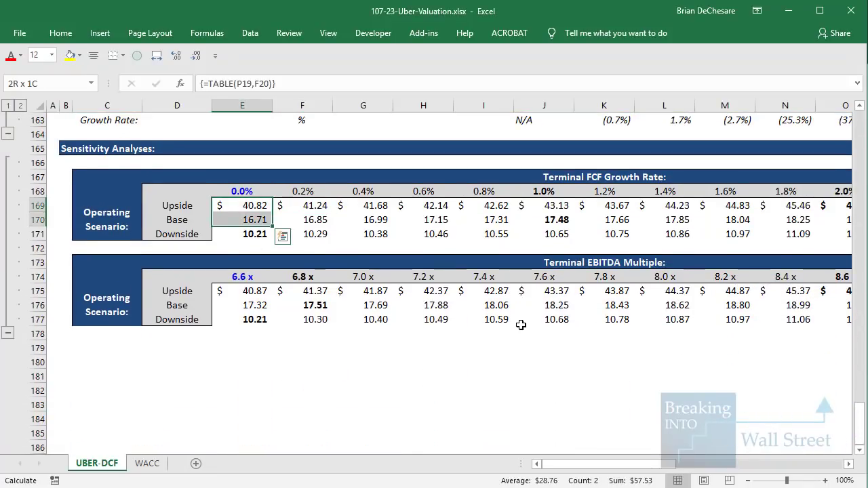
key("shift+Up")
key("shift+Right")
key("shift+Right")
key("shift+Right")
key("shift+Right")
key("shift+Right")
key("shift+Right")
key("shift+Right")
key("shift+Right")
key("shift+Right")
key("shift+Right")
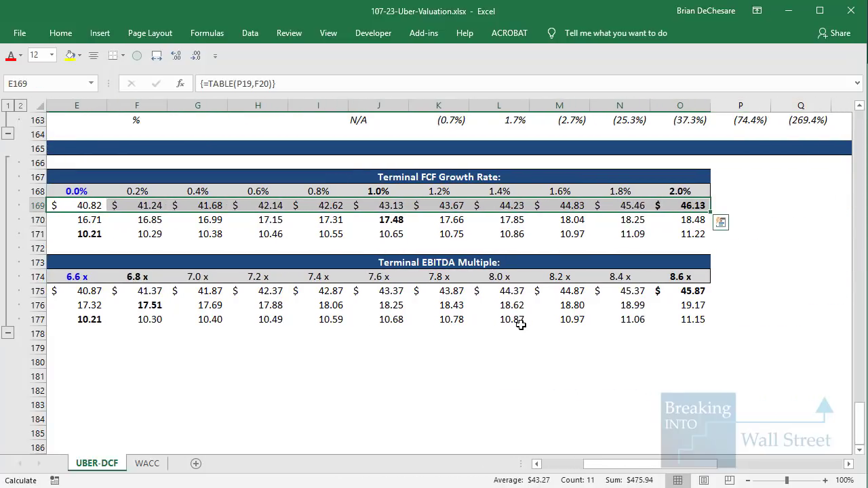
Review the Base scenario share prices across all Terminal FCF Growth Rates from 0.0% to 2.0%.
key("Down")
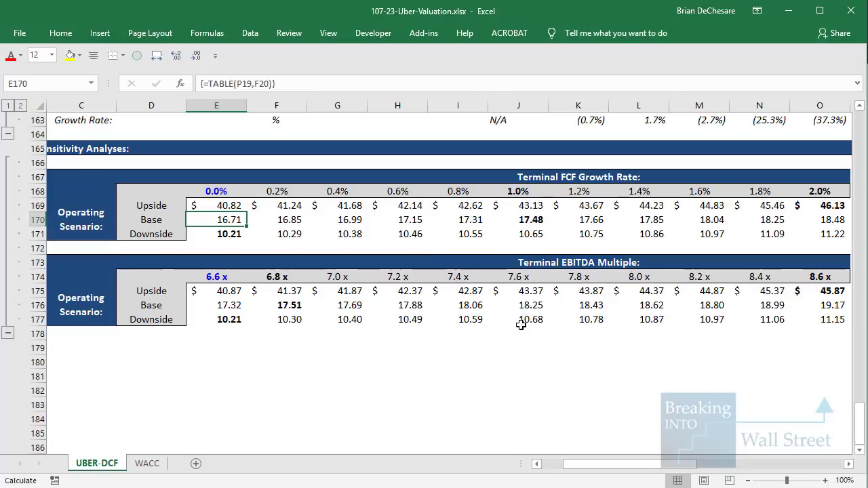
key("shift+Right")
key("shift+Right")
key("shift+Right")
key("shift+Right")
key("shift+Right")
key("shift+Right")
key("shift+Right")
key("shift+Right")
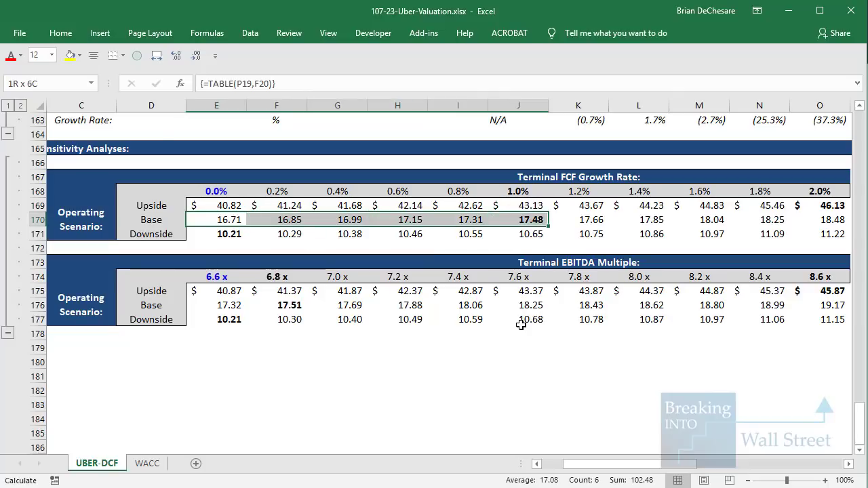
key("shift+Right")
key("shift+Right")
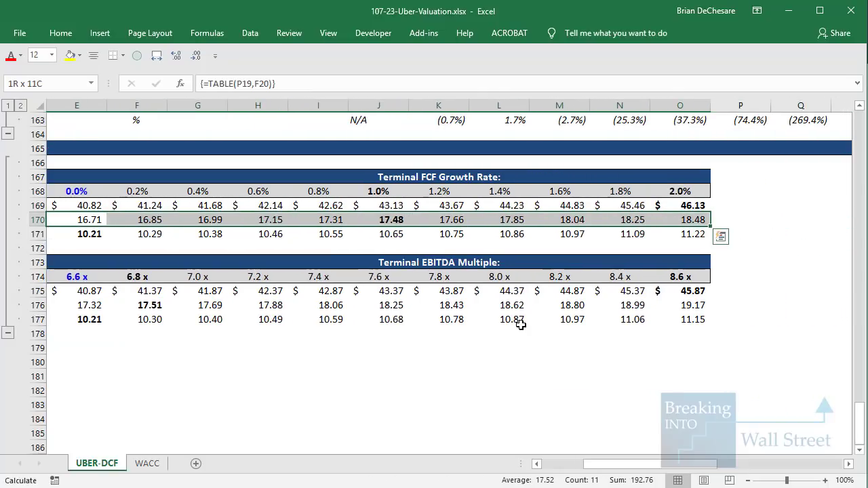
Review the Downside scenario share prices across the full range of Terminal FCF Growth Rates.
key("Left")
key("Left")
key("Right")
key("Right")
key("Down")
key("shift+Right")
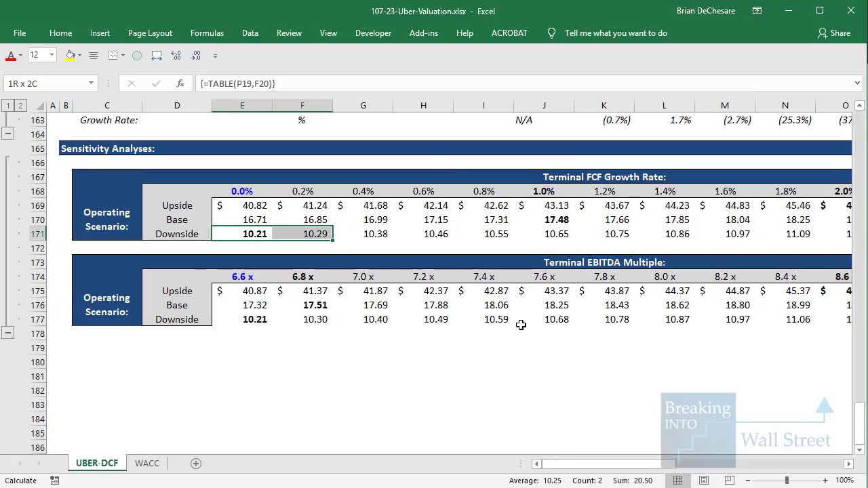
key("shift+Right")
key("ctrl+shift+Right")
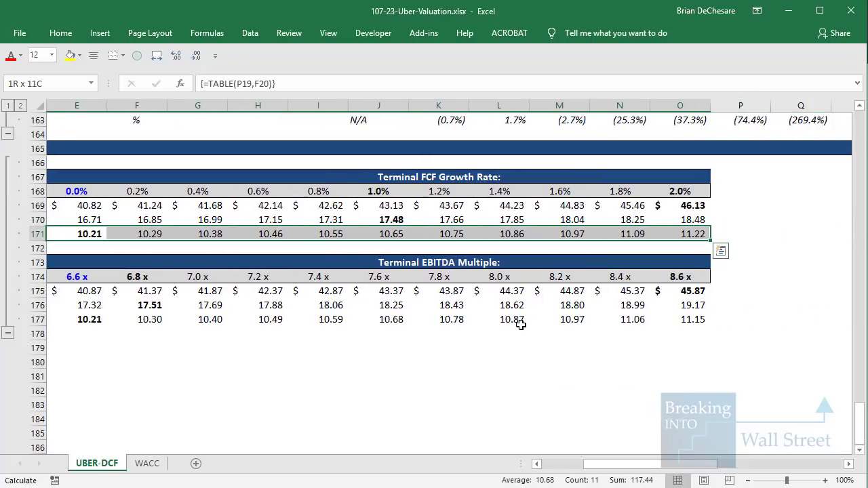
Select the Upside, Base and Downside share prices for every Terminal EBITDA Multiple from 6.6x to 8.6x to review their range.
key("Home")
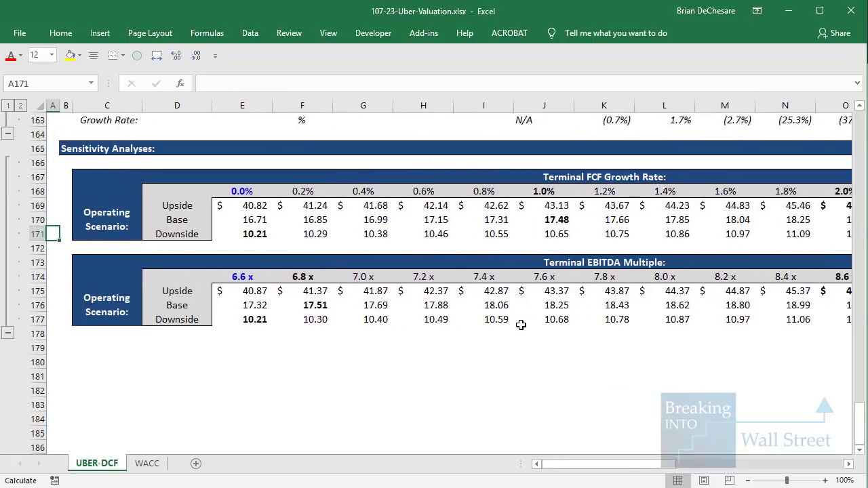
key("Down")
key("Down")
key("Right")
key("Right")
key("Down")
key("Right")
key("Right")
key("Down")
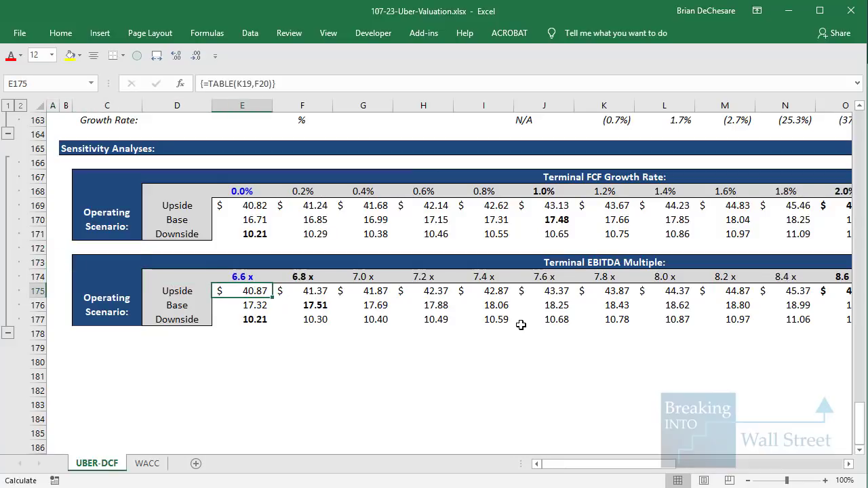
key("shift+Down")
key("shift+Down")
key("shift+Right")
key("shift+Right")
key("shift+Right")
key("shift+Right")
key("shift+Right")
key("shift+Right")
key("shift+Right")
key("shift+Right")
key("shift+Right")
key("shift+Right")
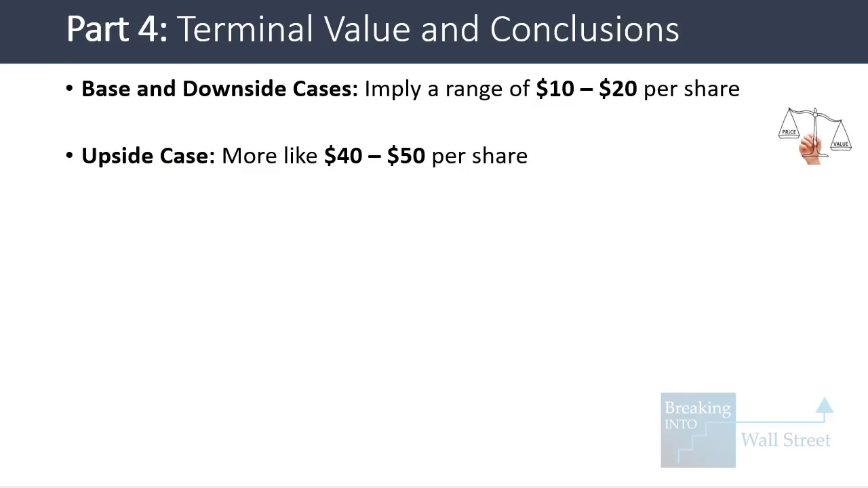
key("Right")
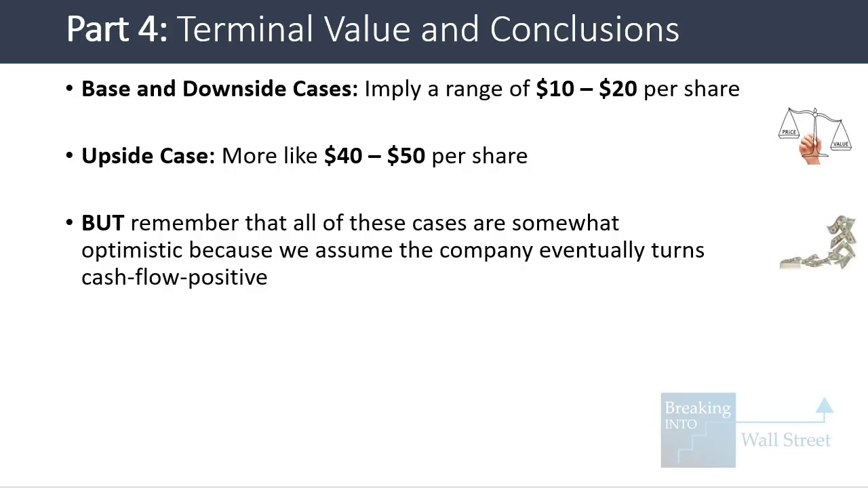
key("Right")
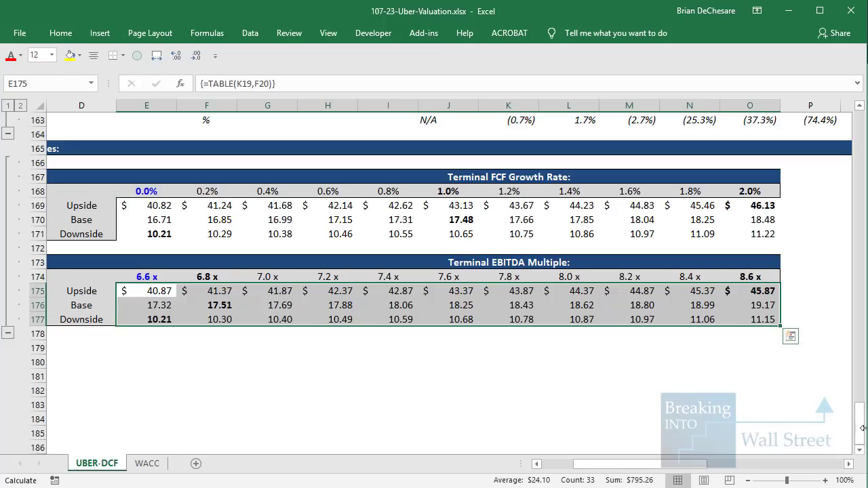
Review the Cash & Cash-Equivalents and Equity Investments rows of the DCF under both terminal value methods.
left_click_drag(860, 374, 860, 433)
scroll(316, 221, "down", 2)
left_click_drag(292, 196, 541, 228)
left_click_drag(597, 190, 846, 232)
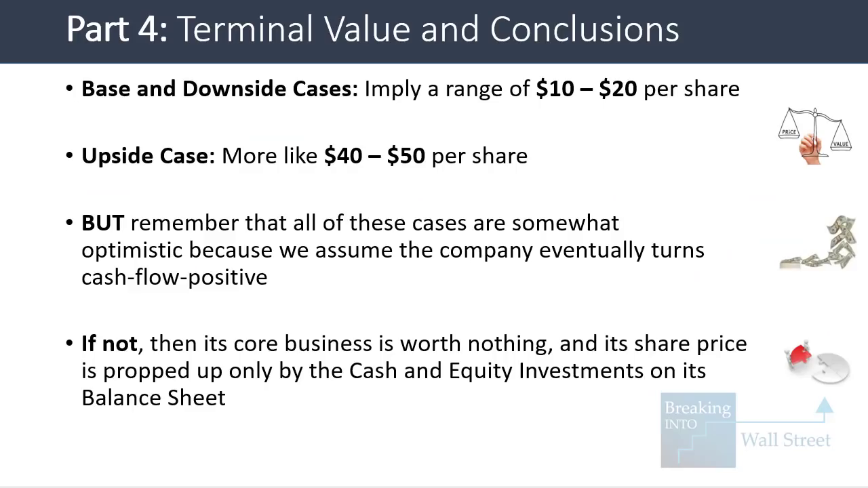
key("Right")
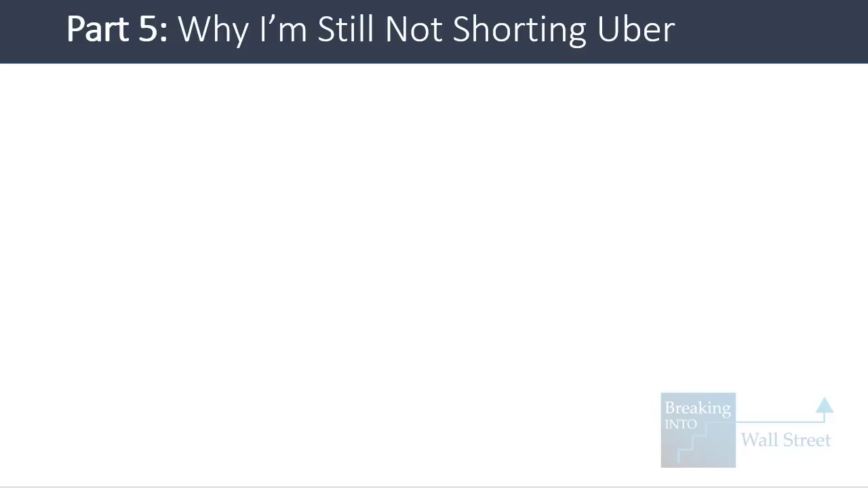
key("Right")
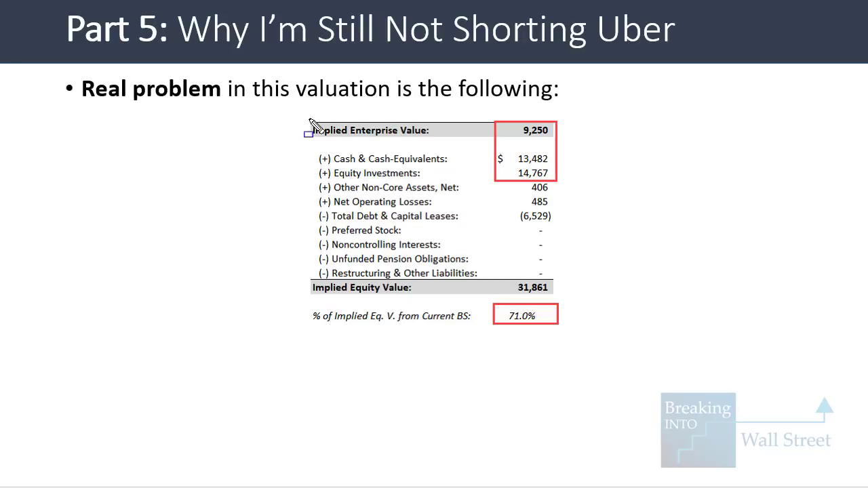
left_click_drag(307, 117, 575, 153)
mouse_move(299, 265)
left_mouse_down()
mouse_move(625, 317)
mouse_move(629, 348)
left_mouse_up()
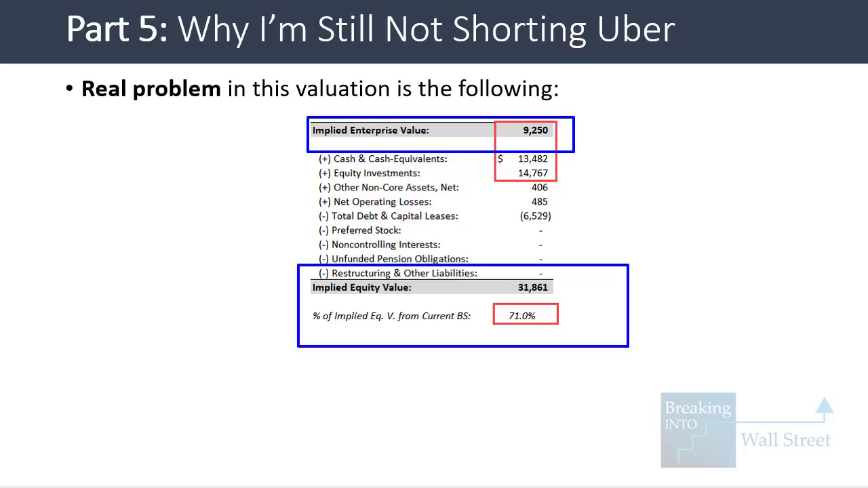
left_click_drag(493, 148, 563, 185)
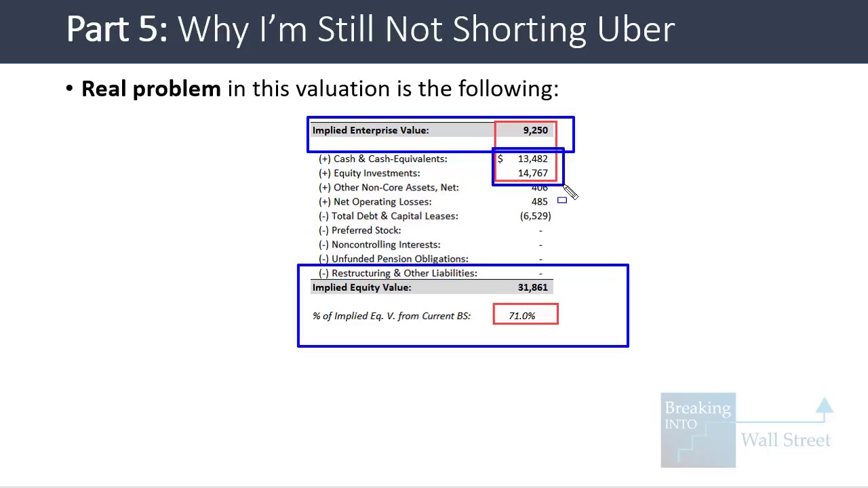